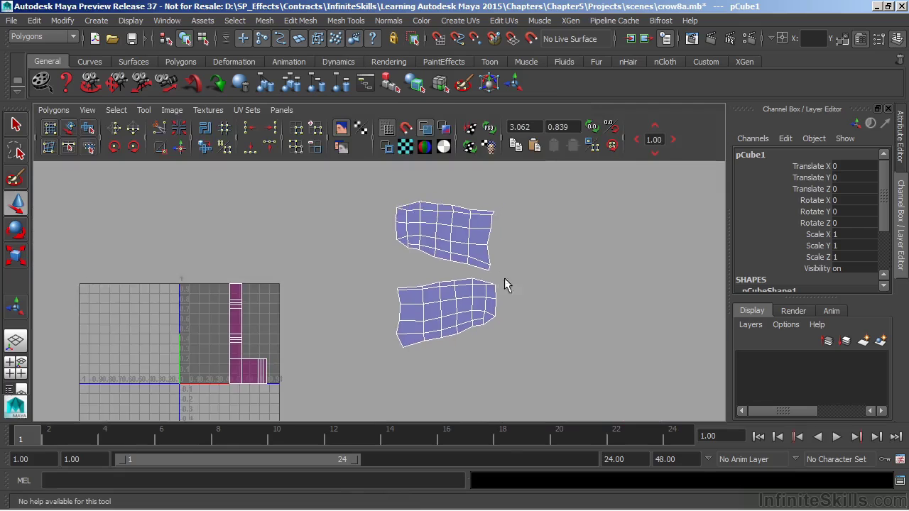
Switch to face selection in the perspective view and select the faces across the crow's torso
{"action": "key", "text": "space"}
{"action": "right_click_drag", "start_coordinate": [369, 186], "coordinate": [371, 270]}
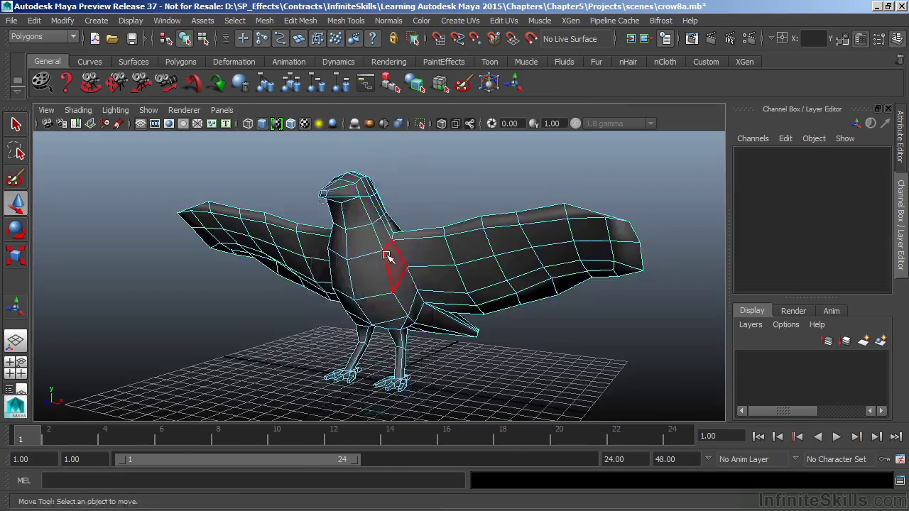
{"action": "left_click_drag", "start_coordinate": [334, 265], "coordinate": [371, 252], "text": "alt"}
{"action": "left_click", "coordinate": [428, 220]}
{"action": "left_click_drag", "start_coordinate": [428, 221], "coordinate": [441, 226], "text": "alt"}
{"action": "left_click_drag", "start_coordinate": [449, 325], "coordinate": [334, 330]}
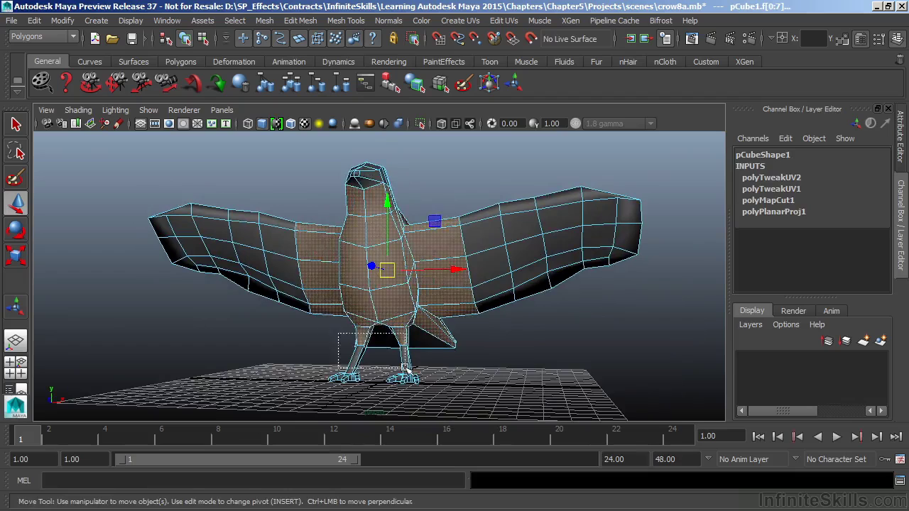
Remove the wing, leg and tail faces from the selection, keeping only the torso faces
{"action": "left_click_drag", "start_coordinate": [428, 207], "coordinate": [428, 207], "text": "ctrl"}
{"action": "left_click_drag", "start_coordinate": [427, 207], "coordinate": [208, 133], "text": "alt"}
{"action": "left_click_drag", "start_coordinate": [433, 345], "coordinate": [292, 227], "text": "alt"}
{"action": "left_click_drag", "start_coordinate": [244, 163], "coordinate": [356, 199], "text": "ctrl"}
{"action": "left_click_drag", "start_coordinate": [476, 263], "coordinate": [364, 273], "text": "alt"}
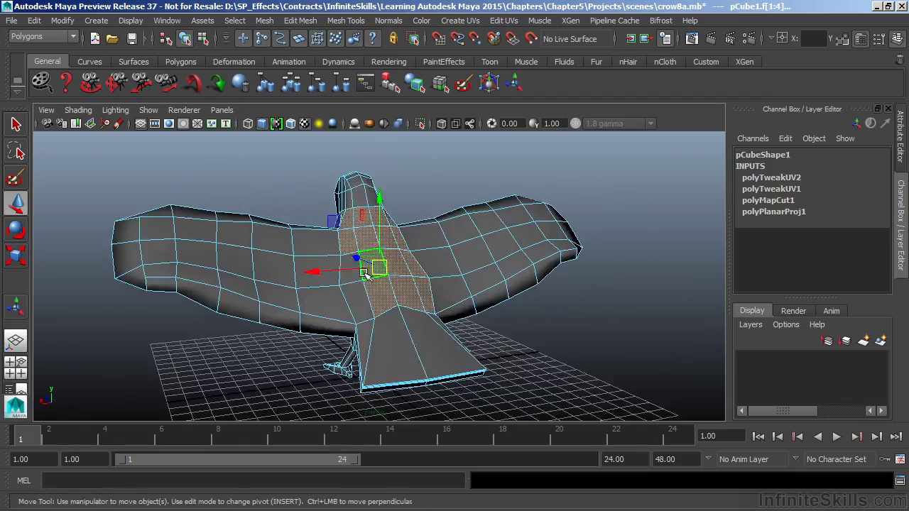
Inspect the torso face selection from all sides, including its borders at the neck, wings, legs and tail
{"action": "left_click_drag", "start_coordinate": [358, 342], "coordinate": [511, 323], "text": "alt"}
{"action": "right_click_drag", "start_coordinate": [388, 331], "coordinate": [602, 341], "text": "alt"}
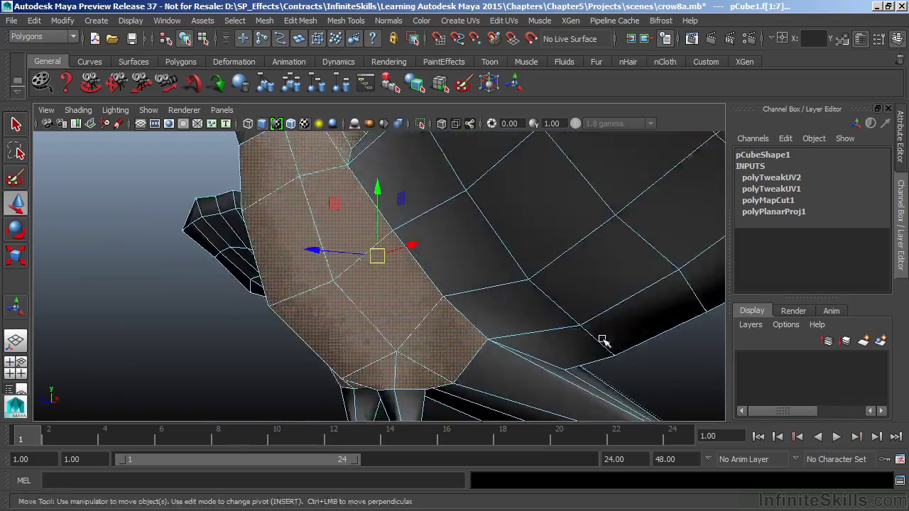
{"action": "middle_click_drag", "start_coordinate": [584, 337], "coordinate": [592, 265], "text": "alt"}
{"action": "left_click_drag", "start_coordinate": [552, 329], "coordinate": [456, 310], "text": "alt"}
{"action": "right_click_drag", "start_coordinate": [456, 310], "coordinate": [382, 261], "text": "alt"}
{"action": "middle_click_drag", "start_coordinate": [382, 261], "coordinate": [381, 319], "text": "alt"}
{"action": "left_click_drag", "start_coordinate": [412, 255], "coordinate": [442, 298], "text": "alt"}
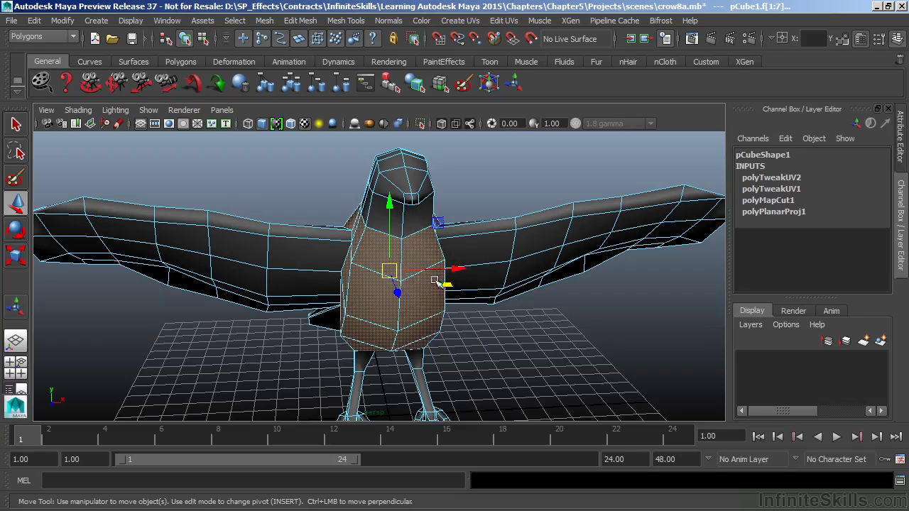
{"action": "left_click_drag", "start_coordinate": [449, 307], "coordinate": [360, 298], "text": "alt"}
{"action": "left_click_drag", "start_coordinate": [363, 206], "coordinate": [391, 274], "text": "alt"}
{"action": "right_click_drag", "start_coordinate": [391, 275], "coordinate": [389, 287], "text": "alt"}
{"action": "left_click_drag", "start_coordinate": [389, 287], "coordinate": [386, 228], "text": "alt"}
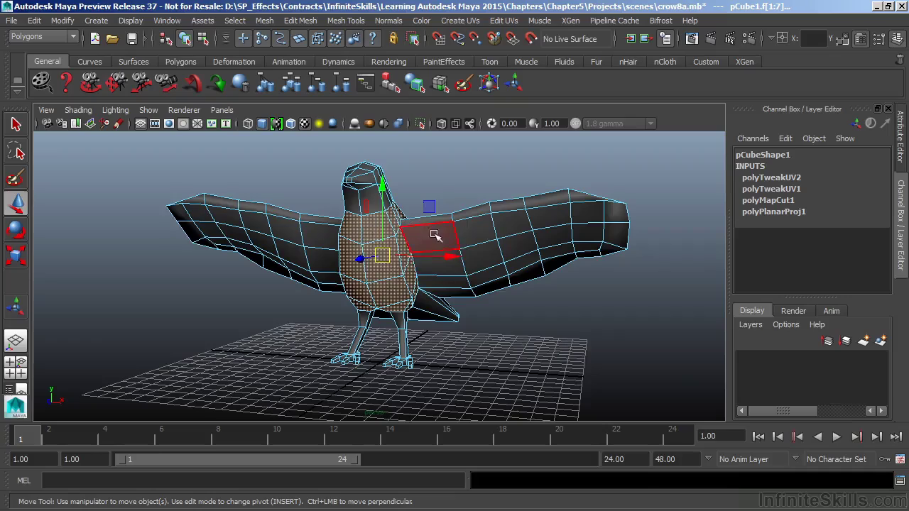
{"action": "left_click_drag", "start_coordinate": [446, 219], "coordinate": [375, 273], "text": "alt"}
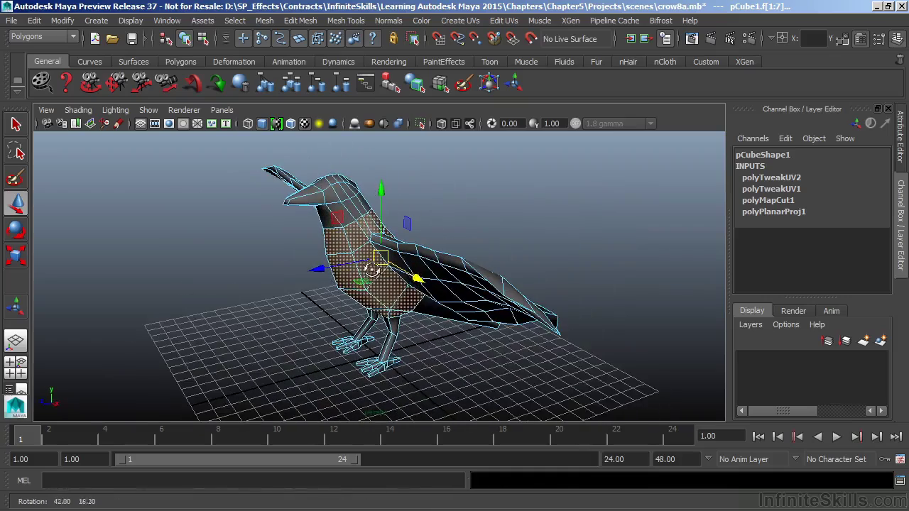
Apply a cylindrical UV mapping to the selected torso faces and view its projection manipulator around the body
{"action": "left_click", "coordinate": [467, 21]}
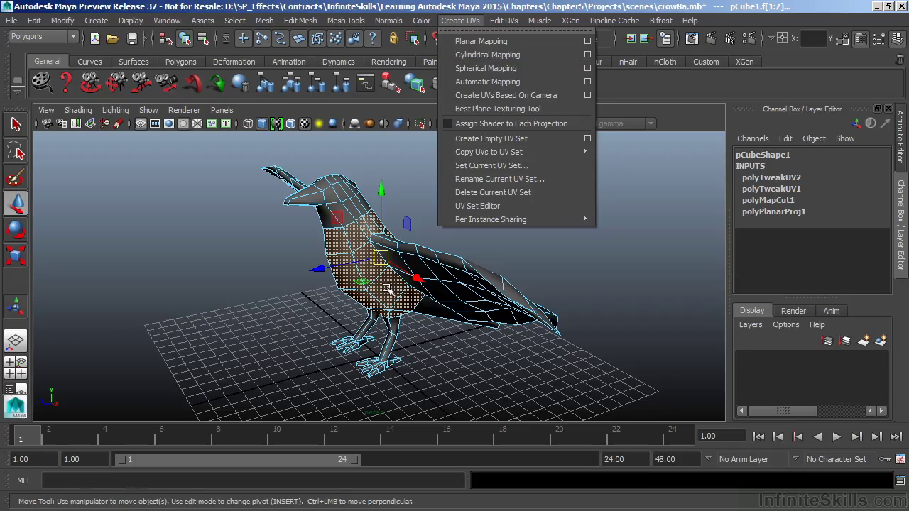
{"action": "left_click", "coordinate": [489, 62]}
{"action": "left_click_drag", "start_coordinate": [353, 238], "coordinate": [381, 208], "text": "alt"}
{"action": "right_click_drag", "start_coordinate": [381, 208], "coordinate": [483, 214], "text": "alt"}
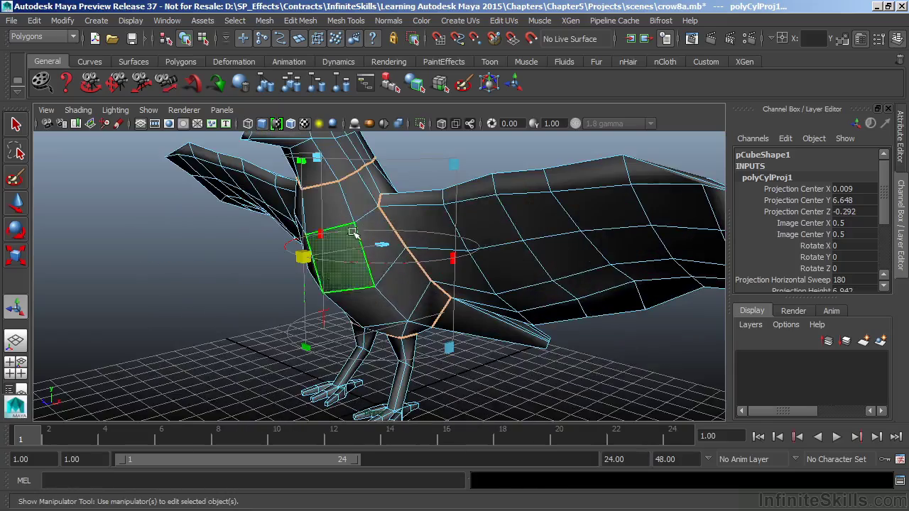
{"action": "left_click_drag", "start_coordinate": [396, 280], "coordinate": [271, 257], "text": "alt"}
{"action": "middle_click_drag", "start_coordinate": [490, 267], "coordinate": [526, 294], "text": "alt"}
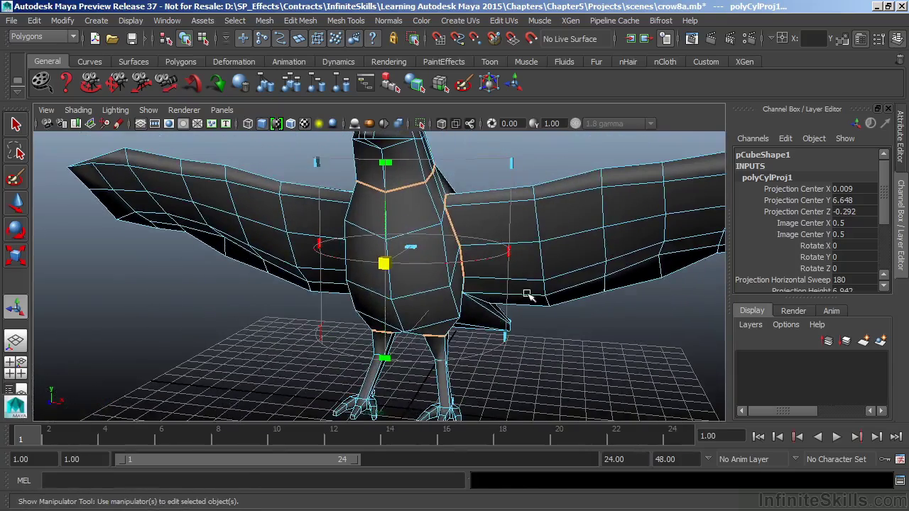
Move the torso's projected UVs off the other shells into empty UV space, with the image center at about 3.34, -0.35
{"action": "key", "text": "space"}
{"action": "key", "text": "space"}
{"action": "middle_click_drag", "start_coordinate": [326, 367], "coordinate": [400, 264], "text": "alt"}
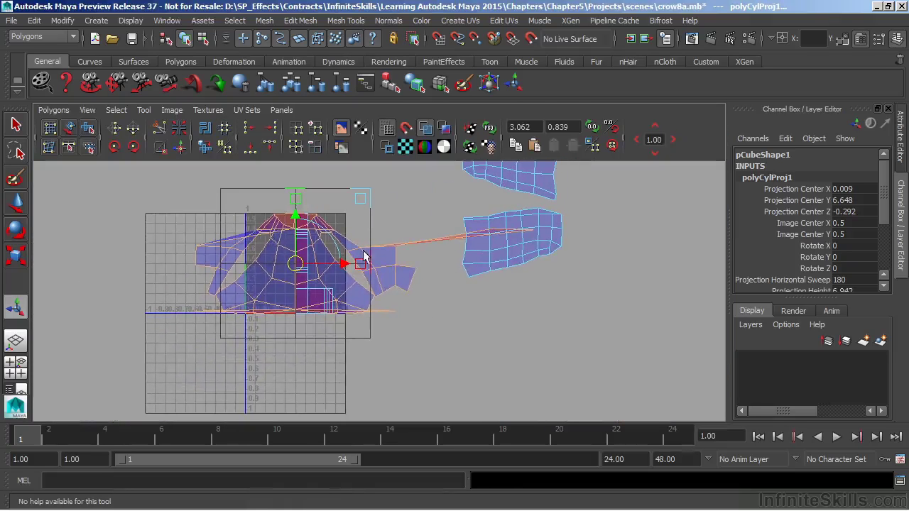
{"action": "left_click_drag", "start_coordinate": [313, 267], "coordinate": [578, 349]}
{"action": "middle_click_drag", "start_coordinate": [578, 349], "coordinate": [303, 282], "text": "alt"}
{"action": "middle_click_drag", "start_coordinate": [429, 304], "coordinate": [412, 310], "text": "alt"}
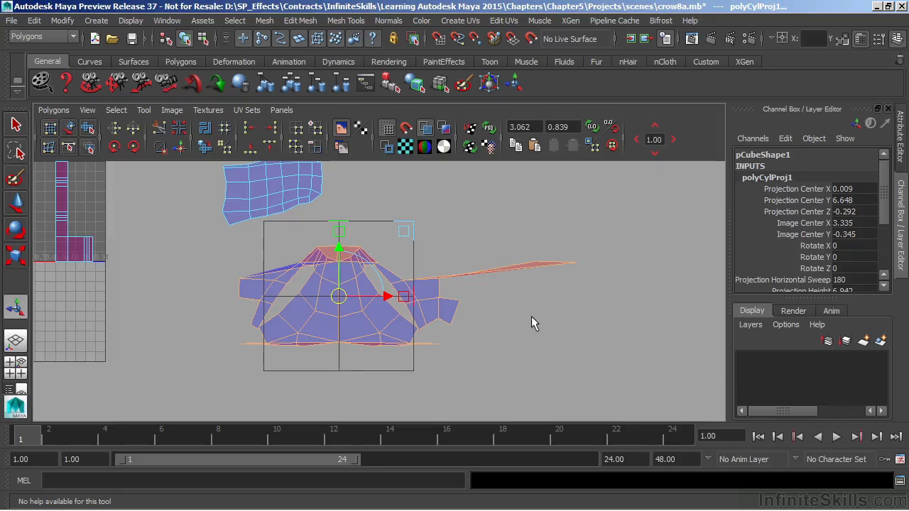
Rotate the torso's cylindrical projection about 45 degrees around its X axis to follow the slant of the body
{"action": "key", "text": "space"}
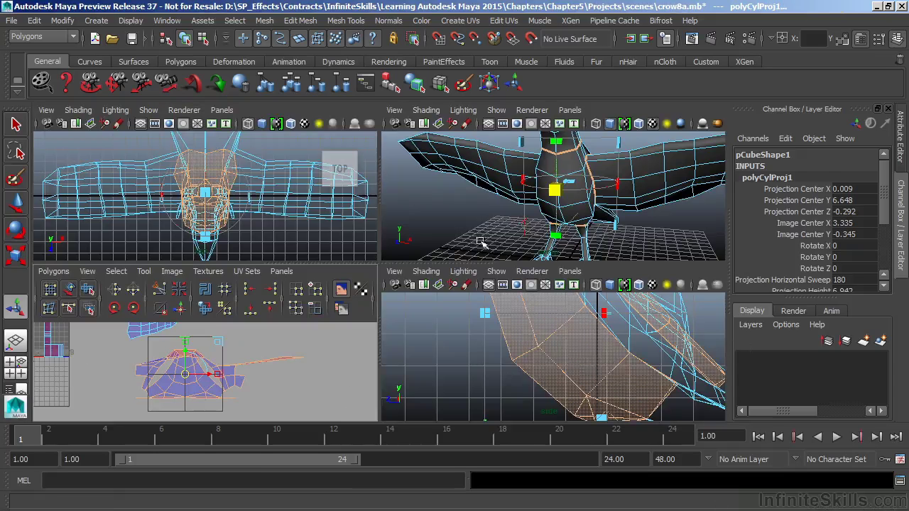
{"action": "left_click", "coordinate": [524, 227]}
{"action": "mouse_move", "coordinate": [524, 230]}
{"action": "left_mouse_down", "text": "alt"}
{"action": "mouse_move", "coordinate": [552, 223]}
{"action": "mouse_move", "coordinate": [532, 230]}
{"action": "left_mouse_up", "text": "alt"}
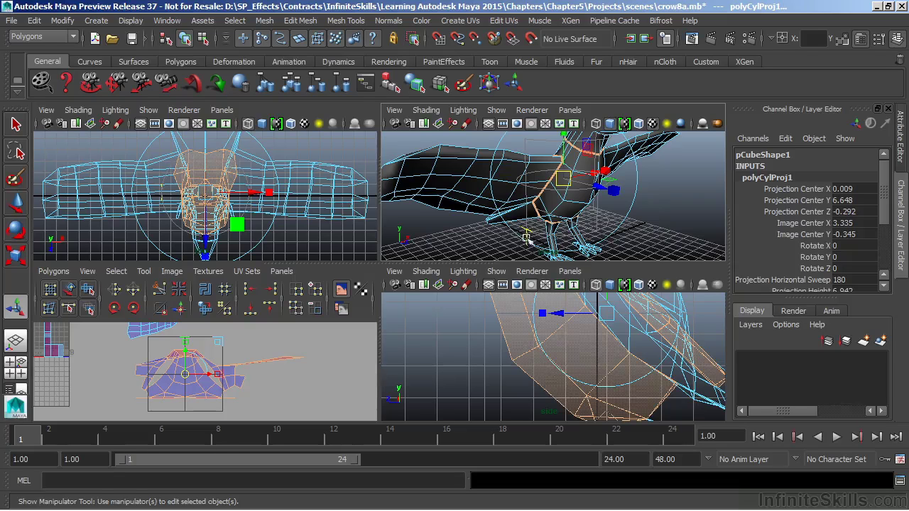
{"action": "left_click", "coordinate": [640, 176]}
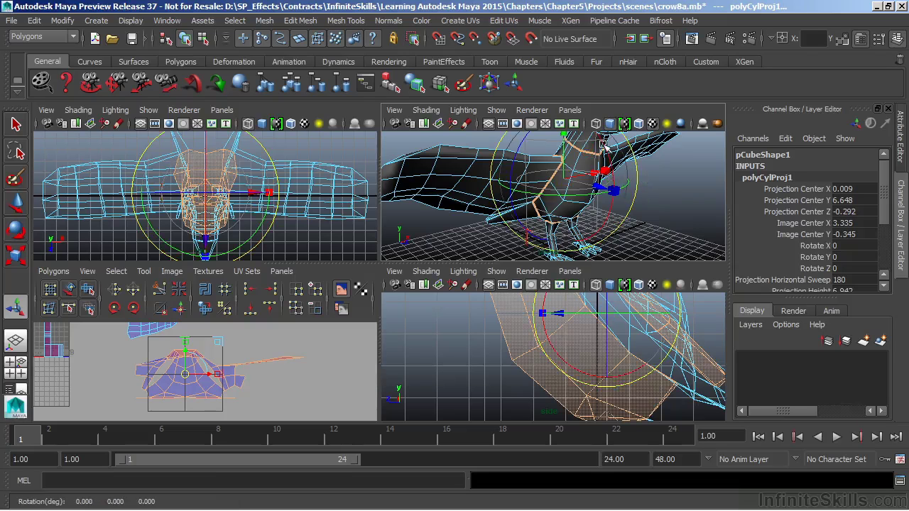
{"action": "left_click_drag", "start_coordinate": [603, 146], "coordinate": [633, 192]}
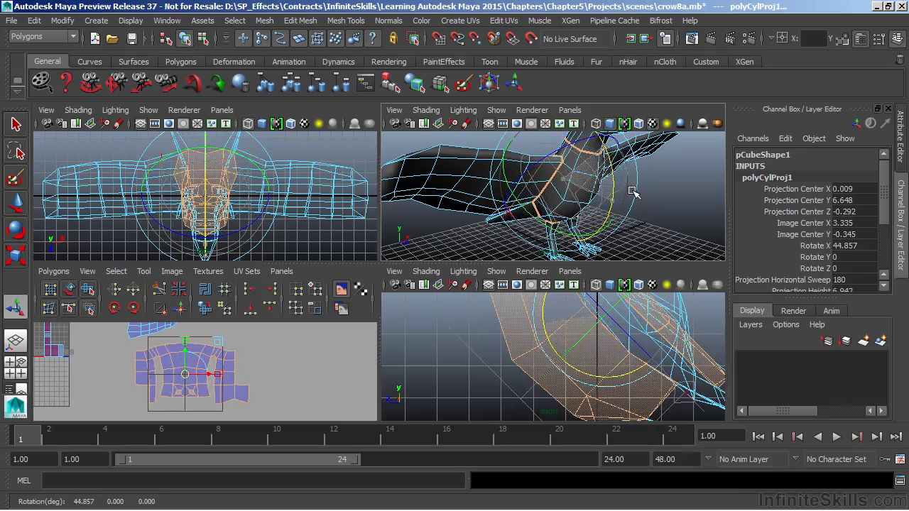
Examine the tilted projection against the body in the side and perspective views, and check the resulting torso UV layout
{"action": "right_click_drag", "start_coordinate": [613, 361], "coordinate": [493, 368], "text": "alt"}
{"action": "middle_click_drag", "start_coordinate": [493, 368], "coordinate": [467, 382], "text": "alt"}
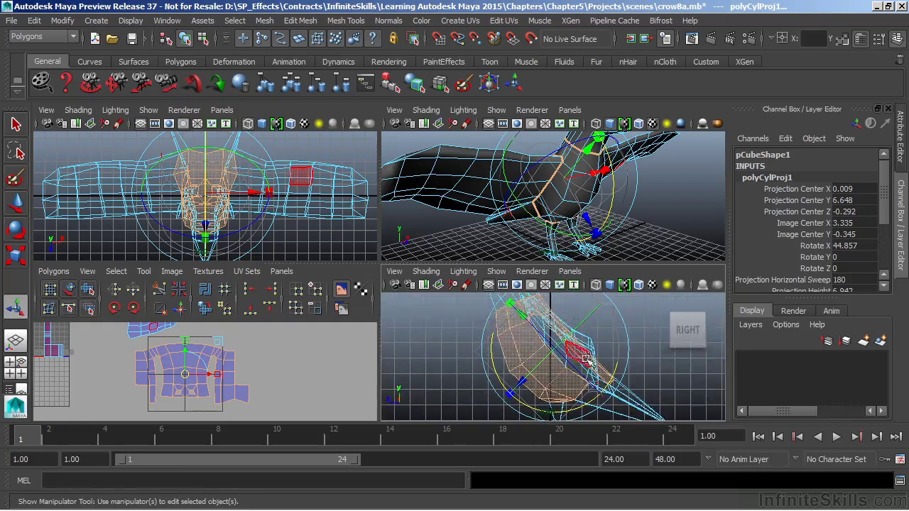
{"action": "middle_click_drag", "start_coordinate": [561, 347], "coordinate": [553, 332], "text": "alt"}
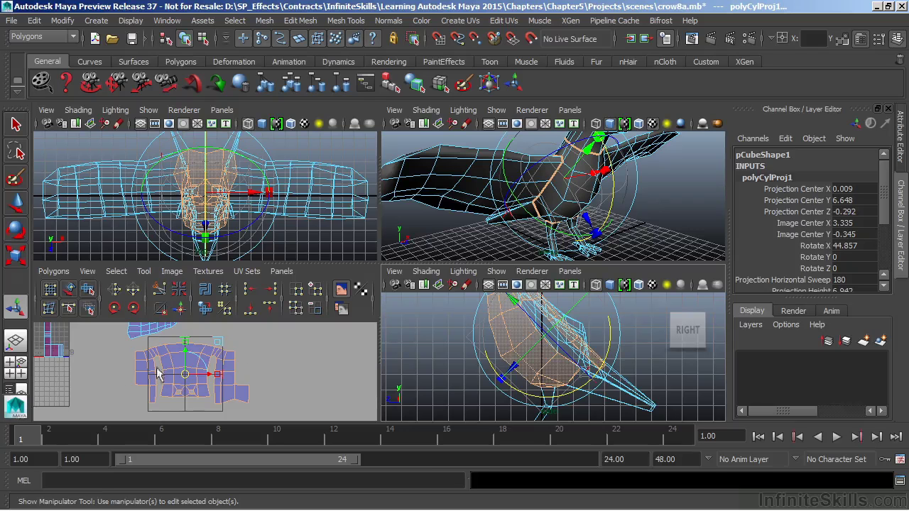
{"action": "key", "text": "space"}
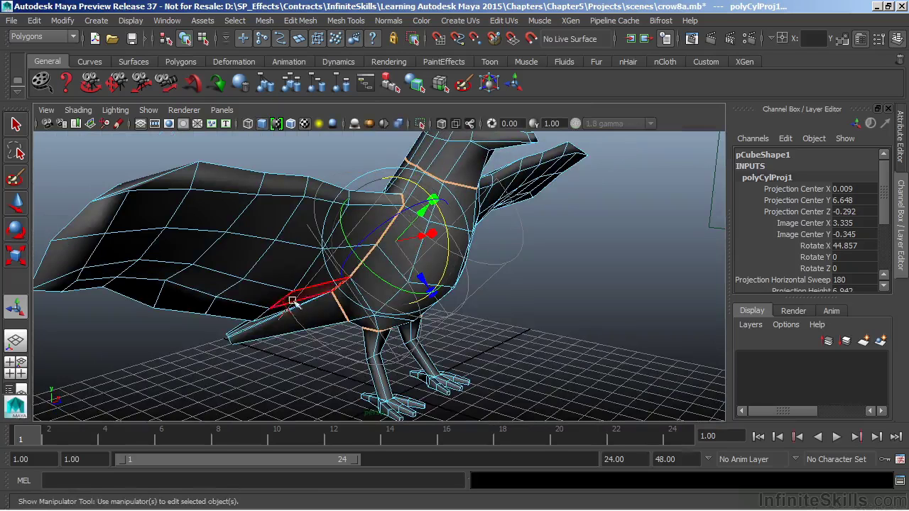
{"action": "left_click_drag", "start_coordinate": [578, 311], "coordinate": [551, 308], "text": "alt"}
{"action": "key", "text": "space"}
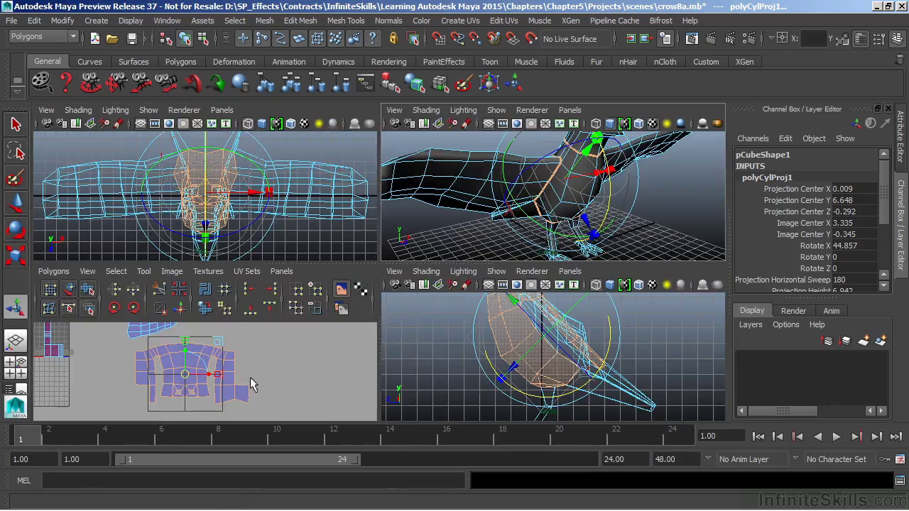
{"action": "key", "text": "space"}
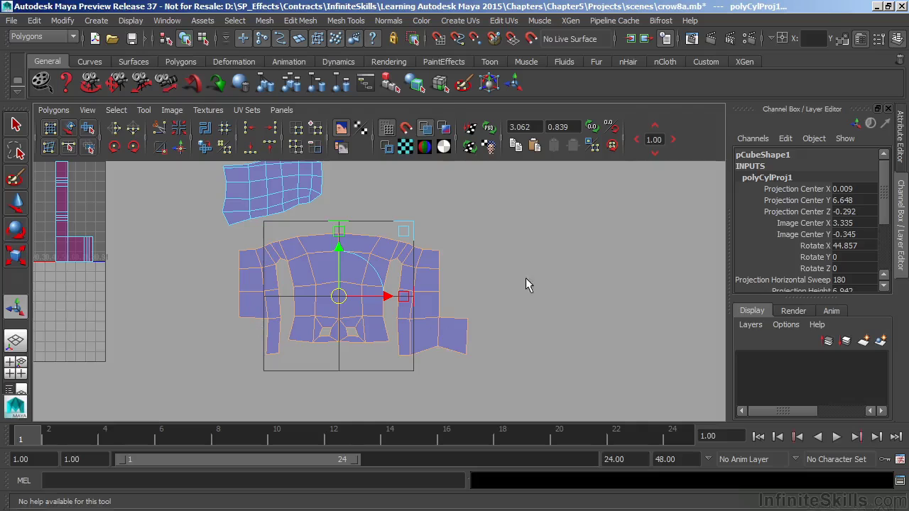
{"action": "key", "text": "space"}
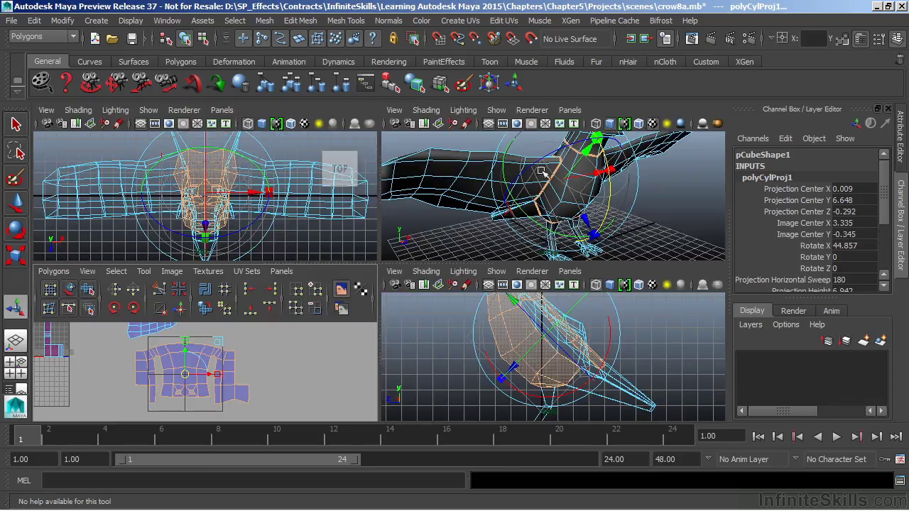
Rotate the projection slightly around the body's length, to about 44.9, -2.2, -2.2 degrees, to bring the stray UV faces into line
{"action": "left_click", "coordinate": [536, 224]}
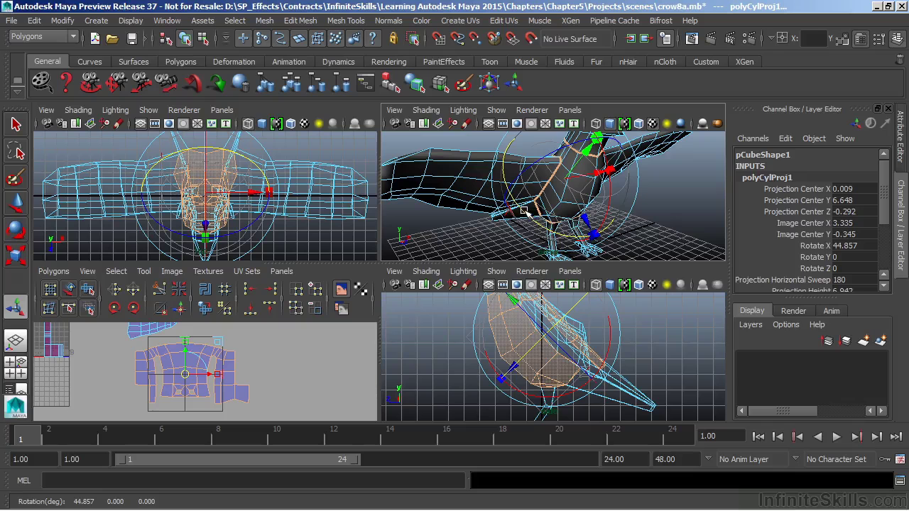
{"action": "left_click", "coordinate": [524, 211]}
{"action": "left_click_drag", "start_coordinate": [524, 211], "coordinate": [518, 213]}
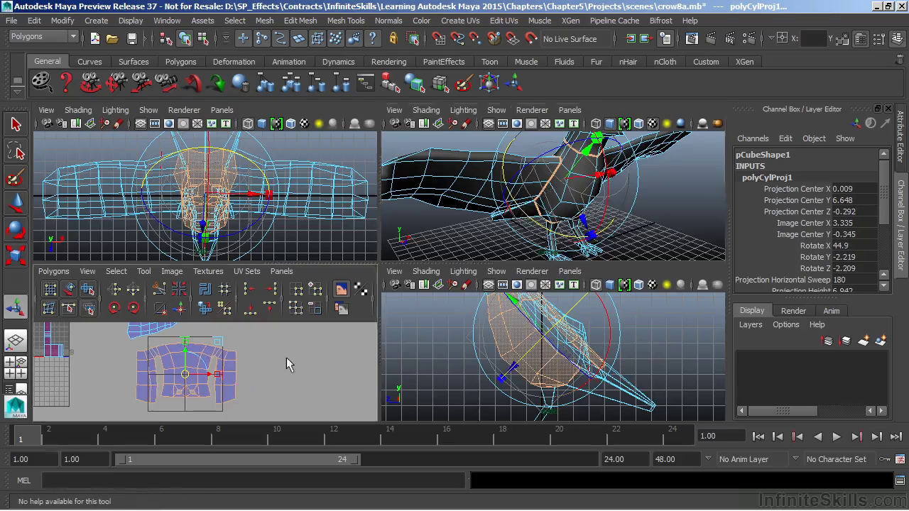
Move the torso UV shell clear of the wing shells, with the image center at about 5.12, 0.54
{"action": "key", "text": "space"}
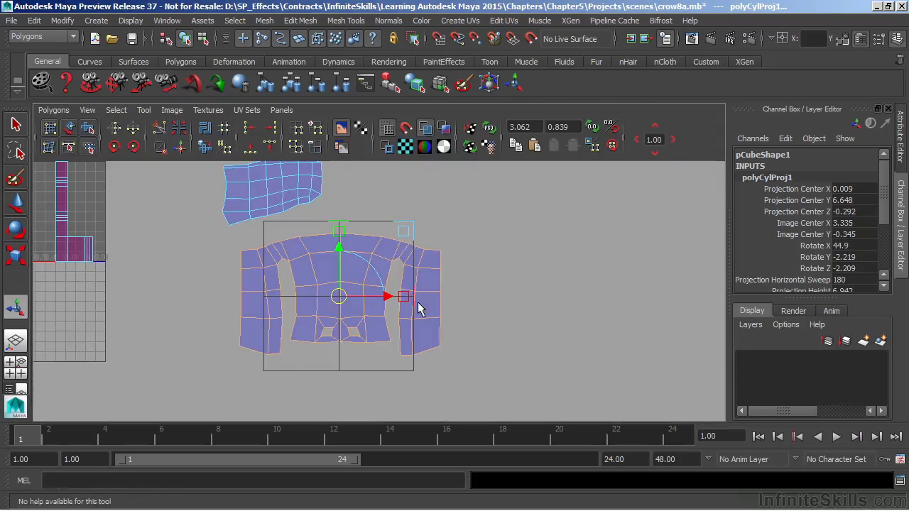
{"action": "middle_click_drag", "start_coordinate": [381, 260], "coordinate": [375, 287], "text": "alt"}
{"action": "left_click_drag", "start_coordinate": [336, 323], "coordinate": [512, 237]}
{"action": "middle_click_drag", "start_coordinate": [444, 179], "coordinate": [369, 235], "text": "alt"}
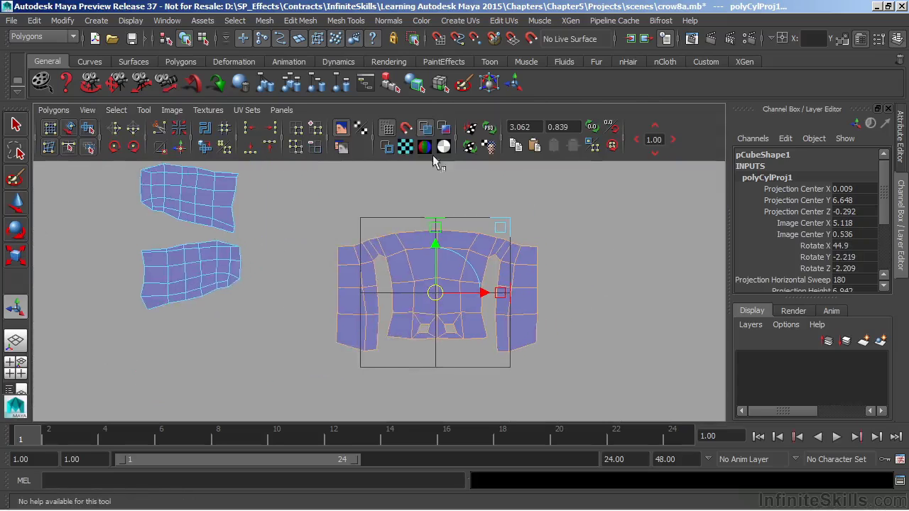
Turn on the colored UV checker texture and inspect how it maps onto the crow's body
{"action": "left_click", "coordinate": [405, 147]}
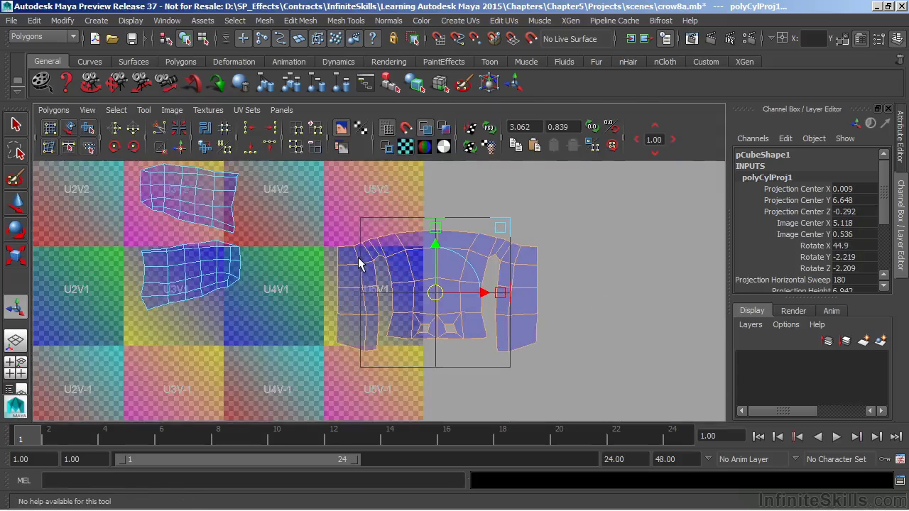
{"action": "key", "text": "space"}
{"action": "left_click_drag", "start_coordinate": [426, 228], "coordinate": [732, 211], "text": "alt"}
{"action": "right_click_drag", "start_coordinate": [731, 211], "coordinate": [660, 210], "text": "alt"}
{"action": "left_click_drag", "start_coordinate": [660, 211], "coordinate": [555, 184], "text": "alt"}
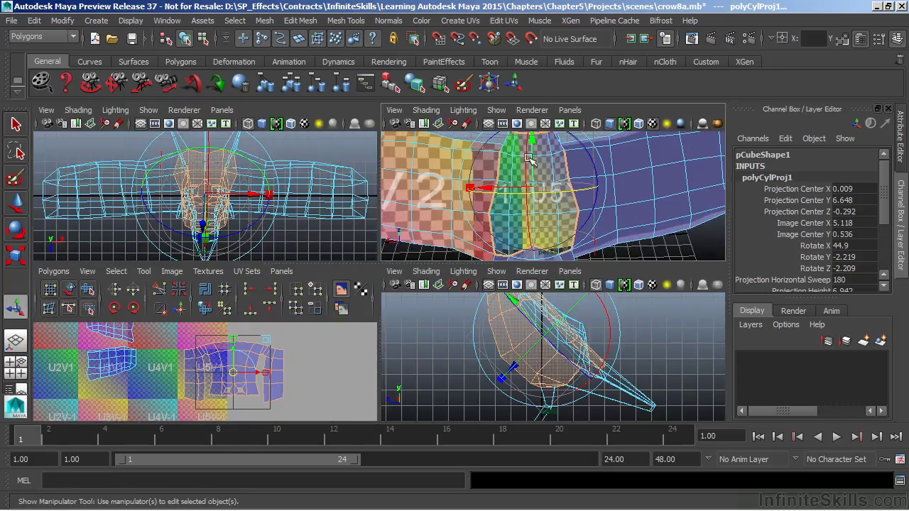
{"action": "left_click_drag", "start_coordinate": [529, 158], "coordinate": [562, 162], "text": "alt"}
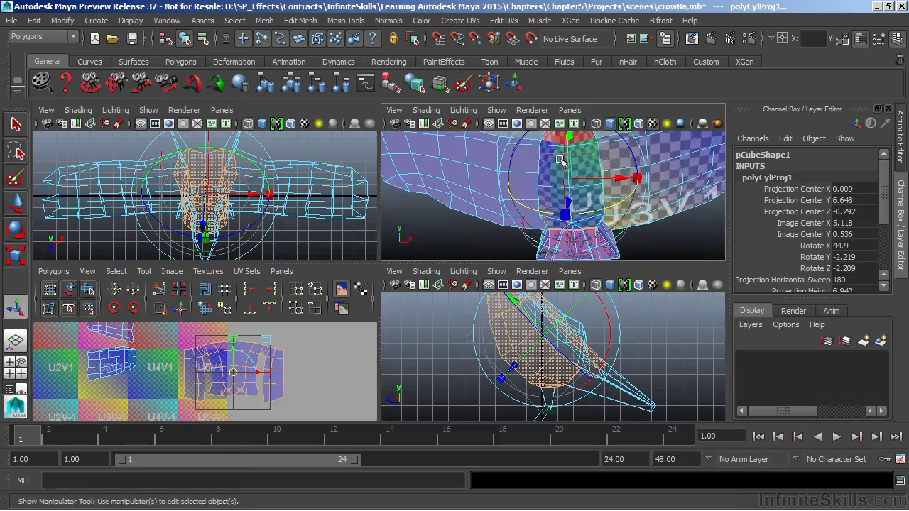
Switch to UV selection in the enlarged UV editor and select all UVs of the torso shell
{"action": "key", "text": "space"}
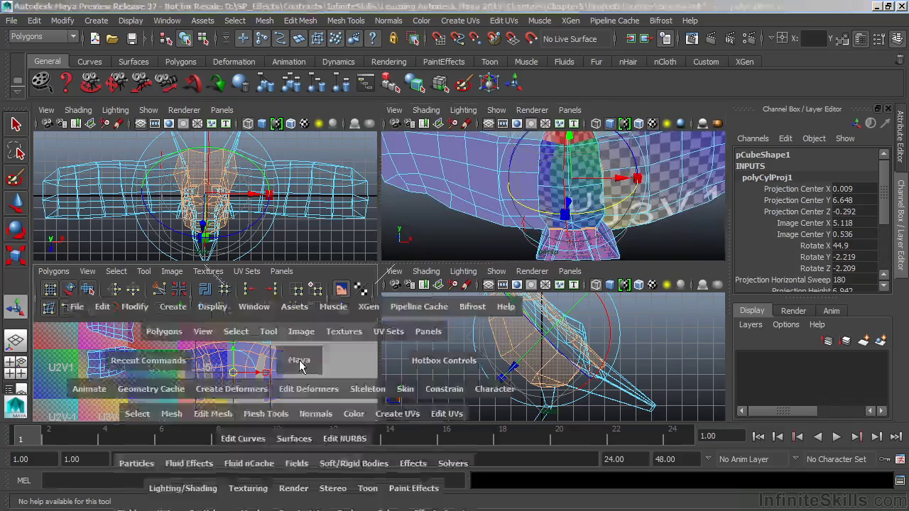
{"action": "right_click_drag", "start_coordinate": [456, 268], "coordinate": [507, 266]}
{"action": "left_click_drag", "start_coordinate": [301, 205], "coordinate": [570, 376]}
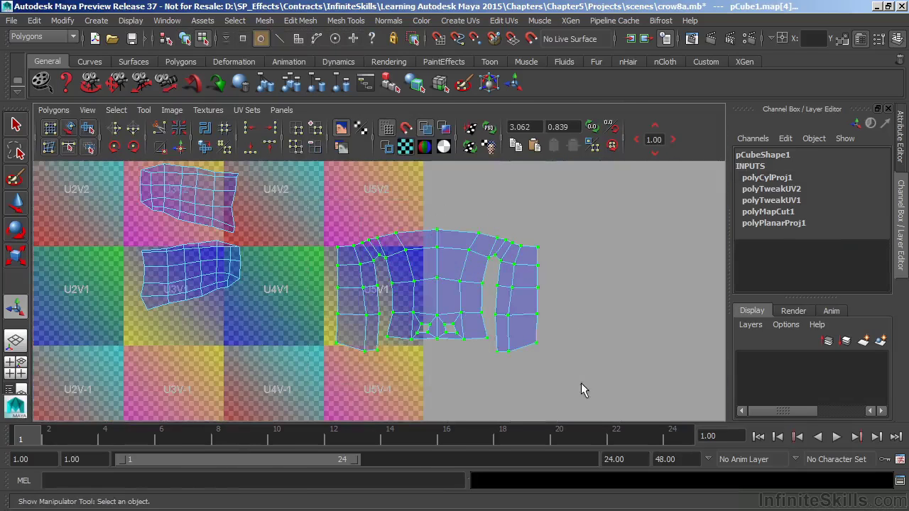
{"action": "middle_click_drag", "start_coordinate": [399, 282], "coordinate": [362, 279], "text": "alt"}
{"action": "right_click_drag", "start_coordinate": [362, 279], "coordinate": [468, 272], "text": "alt"}
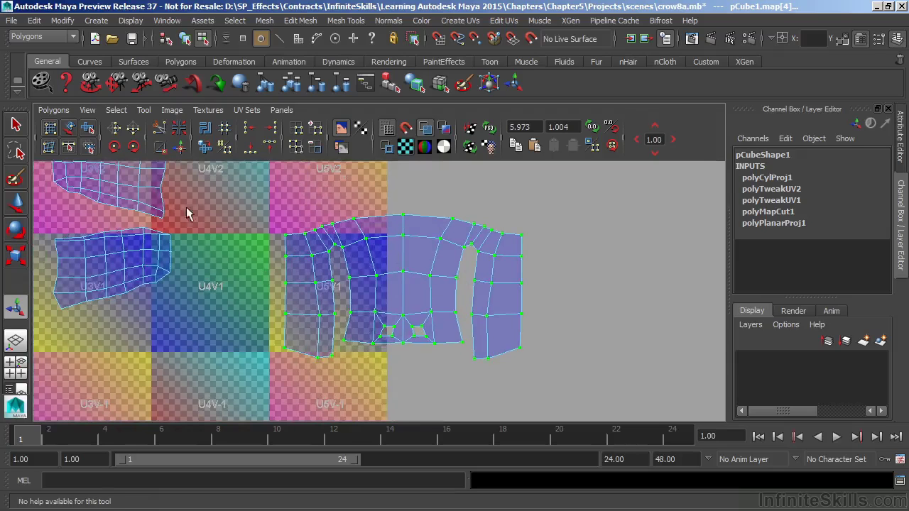
Open the Unfold UVs options for the torso shell and turn off packing, keeping the Unfold3D method and 1 iteration
{"action": "left_click", "coordinate": [54, 110]}
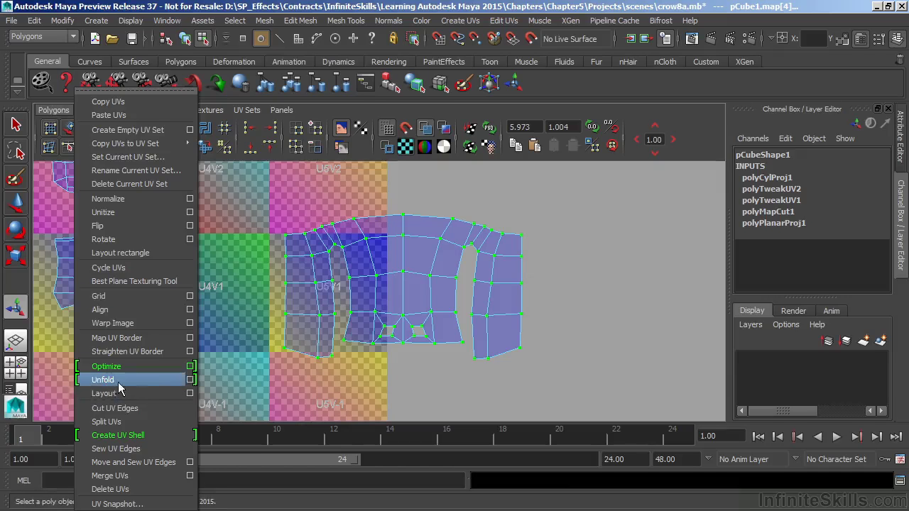
{"action": "left_click", "coordinate": [189, 380]}
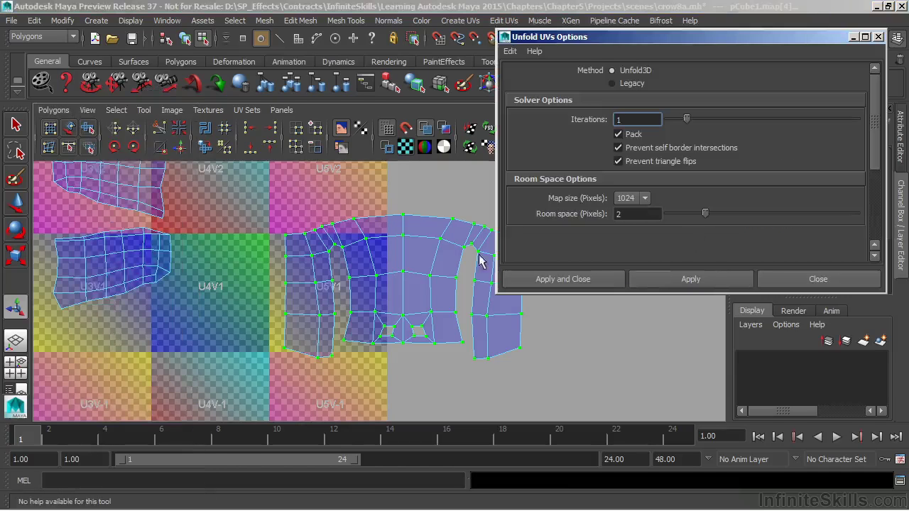
{"action": "middle_click_drag", "start_coordinate": [396, 253], "coordinate": [351, 263], "text": "alt"}
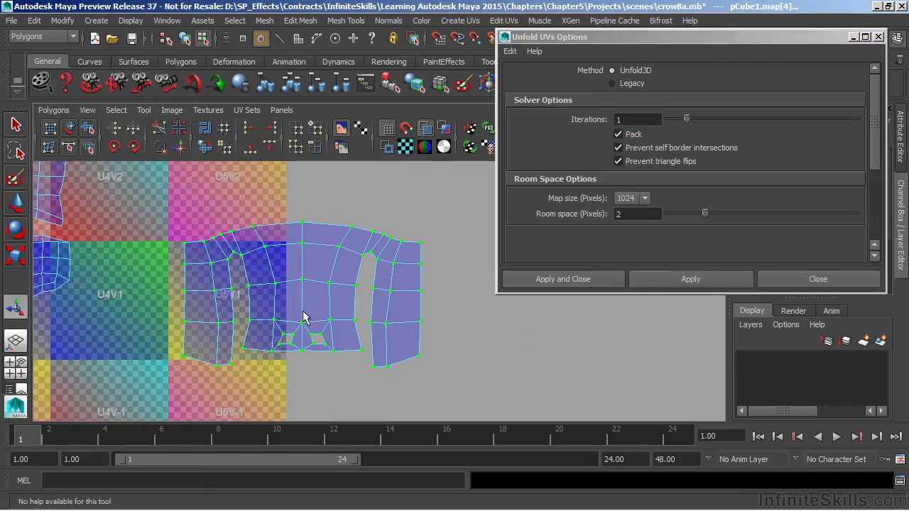
{"action": "left_click", "coordinate": [618, 135]}
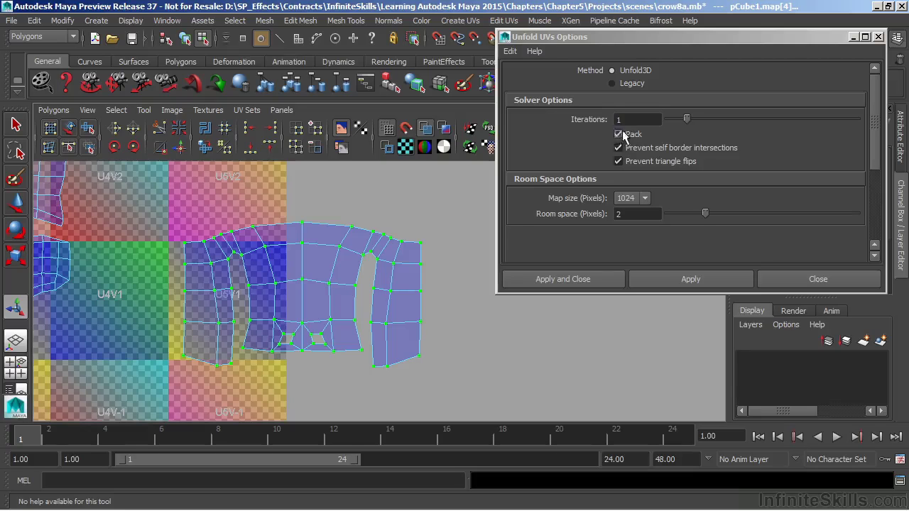
{"action": "right_click_drag", "start_coordinate": [381, 334], "coordinate": [152, 290], "text": "alt"}
{"action": "middle_click_drag", "start_coordinate": [167, 285], "coordinate": [357, 300], "text": "alt"}
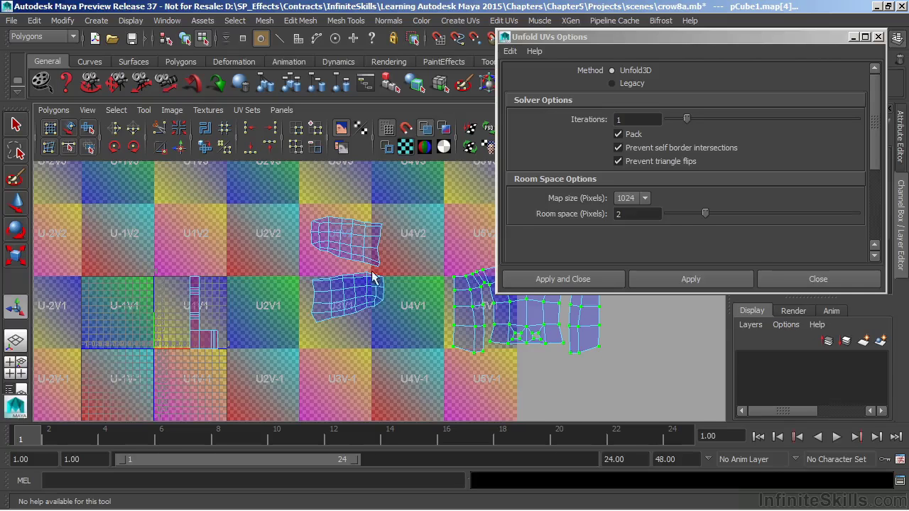
{"action": "middle_click_drag", "start_coordinate": [385, 304], "coordinate": [151, 299], "text": "alt"}
{"action": "right_click_drag", "start_coordinate": [151, 300], "coordinate": [221, 313], "text": "alt"}
{"action": "left_click", "coordinate": [617, 136]}
Unfold the selected torso shell with the current Unfold3D settings
{"action": "middle_click_drag", "start_coordinate": [377, 241], "coordinate": [442, 217], "text": "alt"}
{"action": "right_click_drag", "start_coordinate": [442, 217], "coordinate": [446, 292], "text": "alt"}
{"action": "middle_click_drag", "start_coordinate": [326, 208], "coordinate": [349, 213], "text": "alt"}
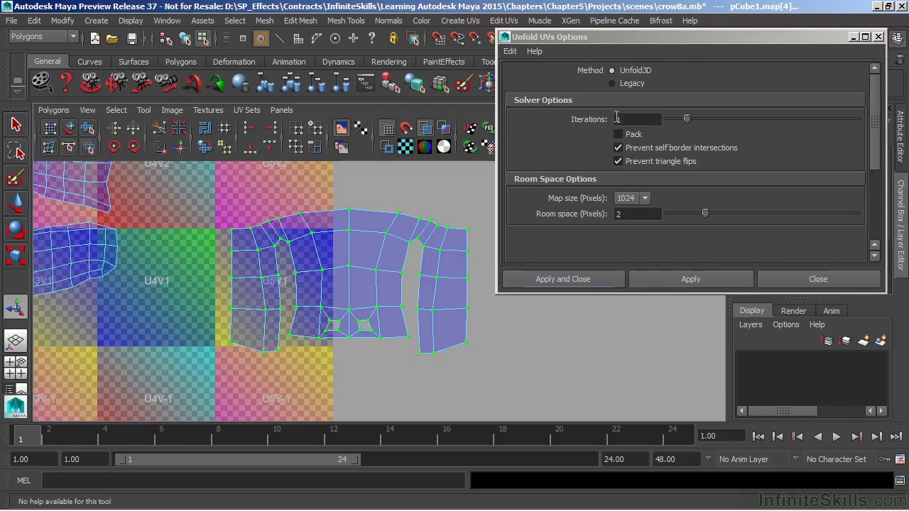
{"action": "left_click", "coordinate": [687, 279]}
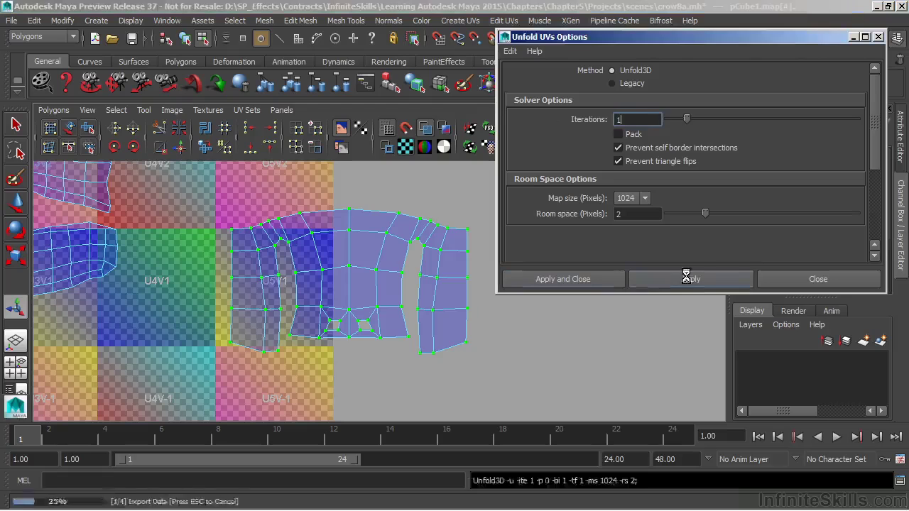
Scale the unfolded torso shell up uniformly to about five times its size and close the unfold options
{"action": "right_click_drag", "start_coordinate": [254, 313], "coordinate": [518, 313], "text": "alt"}
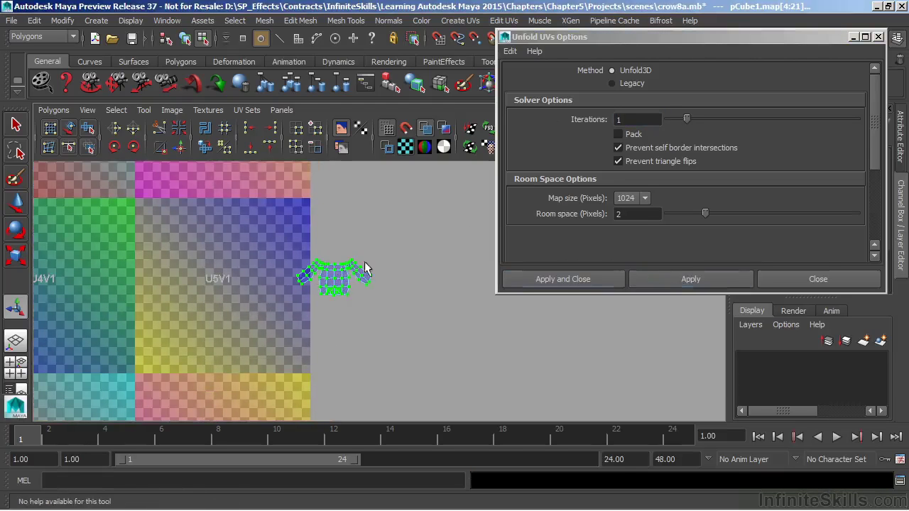
{"action": "key", "text": "r"}
{"action": "left_click_drag", "start_coordinate": [335, 282], "coordinate": [531, 76]}
{"action": "left_click", "coordinate": [824, 279]}
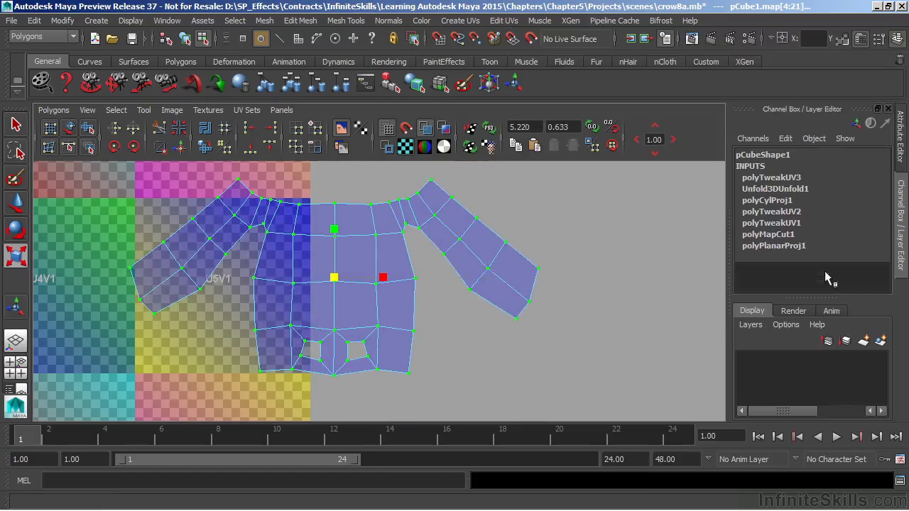
Inspect how the checker texture maps onto the crow's back, belly and wings after unfolding
{"action": "right_click_drag", "start_coordinate": [337, 291], "coordinate": [402, 324], "text": "alt"}
{"action": "key", "text": "space"}
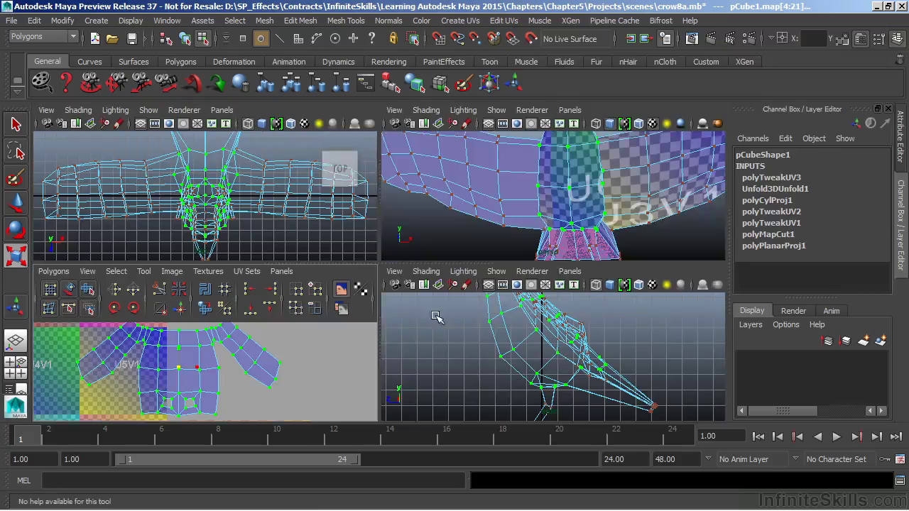
{"action": "left_click_drag", "start_coordinate": [584, 170], "coordinate": [542, 181], "text": "alt"}
{"action": "left_click_drag", "start_coordinate": [616, 229], "coordinate": [481, 239], "text": "alt"}
{"action": "left_click_drag", "start_coordinate": [576, 225], "coordinate": [549, 146], "text": "alt"}
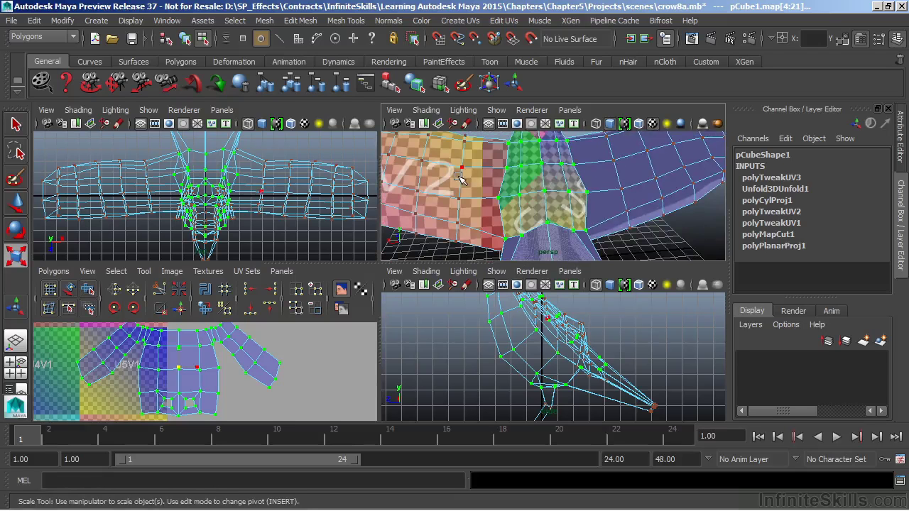
{"action": "left_click_drag", "start_coordinate": [605, 210], "coordinate": [556, 232], "text": "alt"}
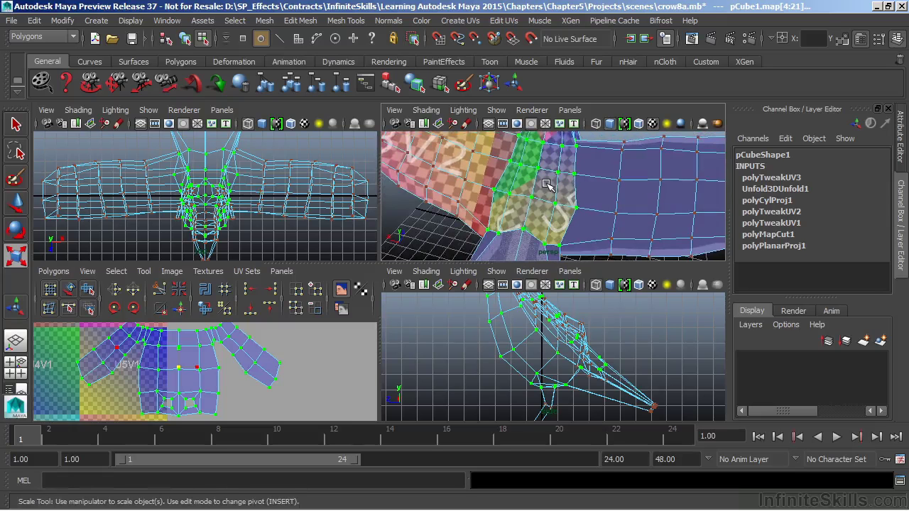
{"action": "left_click_drag", "start_coordinate": [573, 198], "coordinate": [422, 176], "text": "alt"}
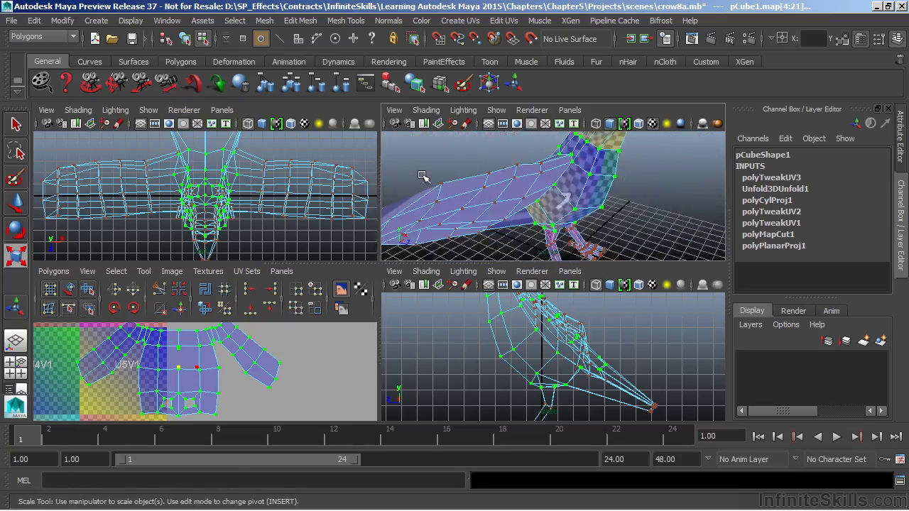
{"action": "left_click_drag", "start_coordinate": [577, 187], "coordinate": [488, 169], "text": "alt"}
{"action": "middle_click_drag", "start_coordinate": [199, 360], "coordinate": [198, 360], "text": "alt"}
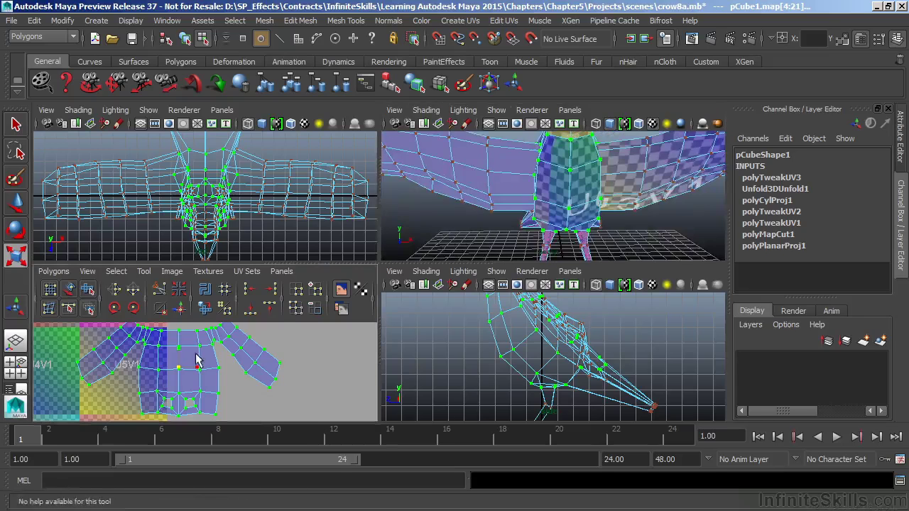
{"action": "key", "text": "space"}
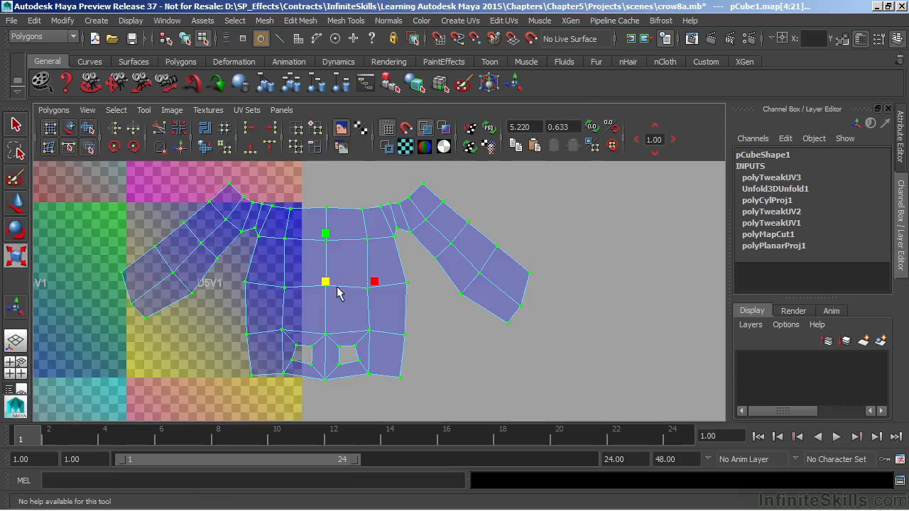
Compare the torso shell with the wing shells and hide the texture image behind the UVs
{"action": "middle_click_drag", "start_coordinate": [402, 258], "coordinate": [425, 266], "text": "alt"}
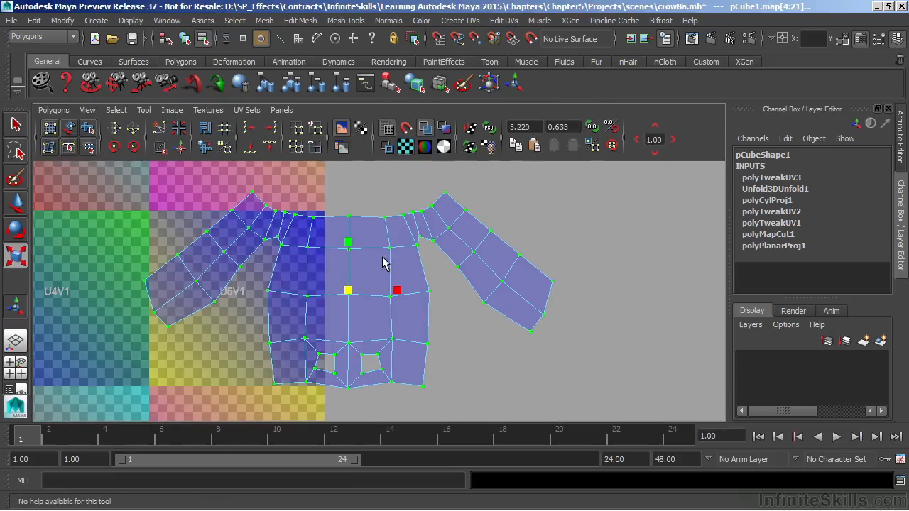
{"action": "middle_click_drag", "start_coordinate": [239, 274], "coordinate": [513, 284], "text": "alt"}
{"action": "right_click_drag", "start_coordinate": [514, 284], "coordinate": [89, 274], "text": "alt"}
{"action": "middle_click_drag", "start_coordinate": [119, 276], "coordinate": [126, 273], "text": "alt"}
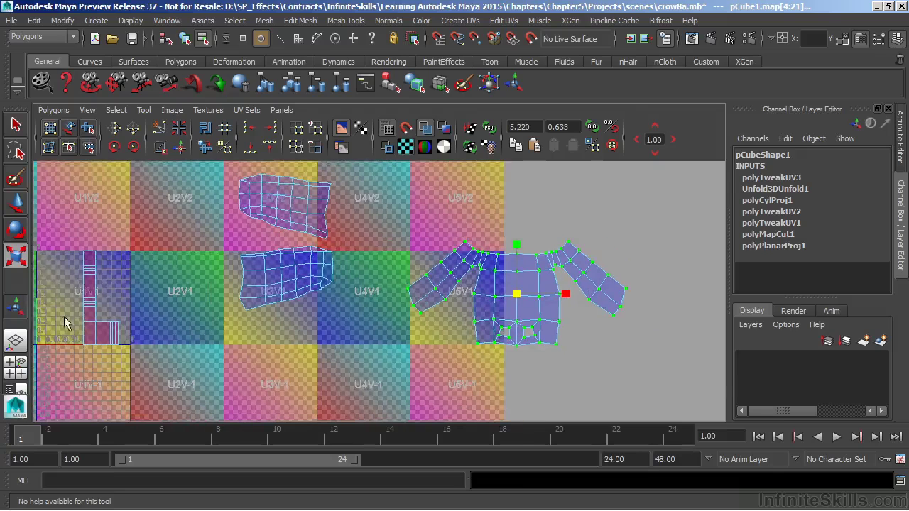
{"action": "right_click_drag", "start_coordinate": [341, 291], "coordinate": [667, 281], "text": "alt"}
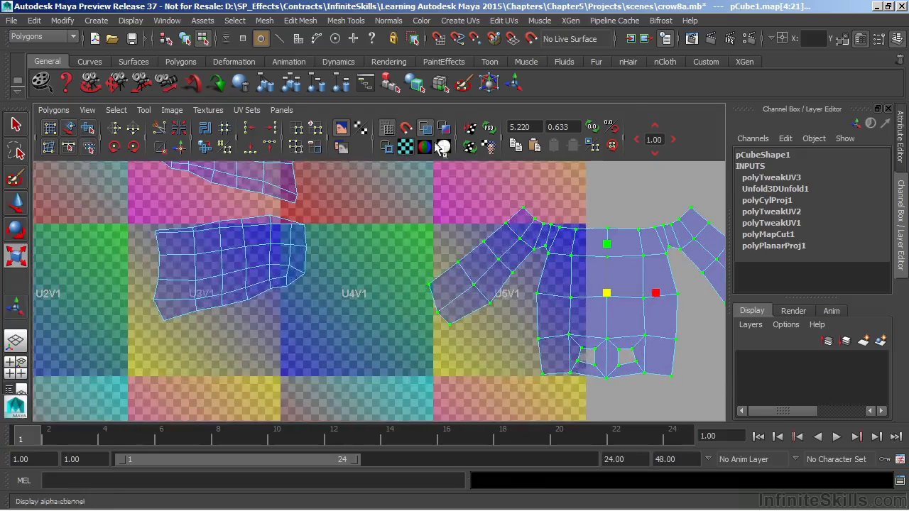
{"action": "left_click", "coordinate": [405, 147]}
{"action": "middle_click_drag", "start_coordinate": [443, 266], "coordinate": [220, 285], "text": "alt"}
{"action": "middle_click_drag", "start_coordinate": [362, 273], "coordinate": [328, 257], "text": "alt"}
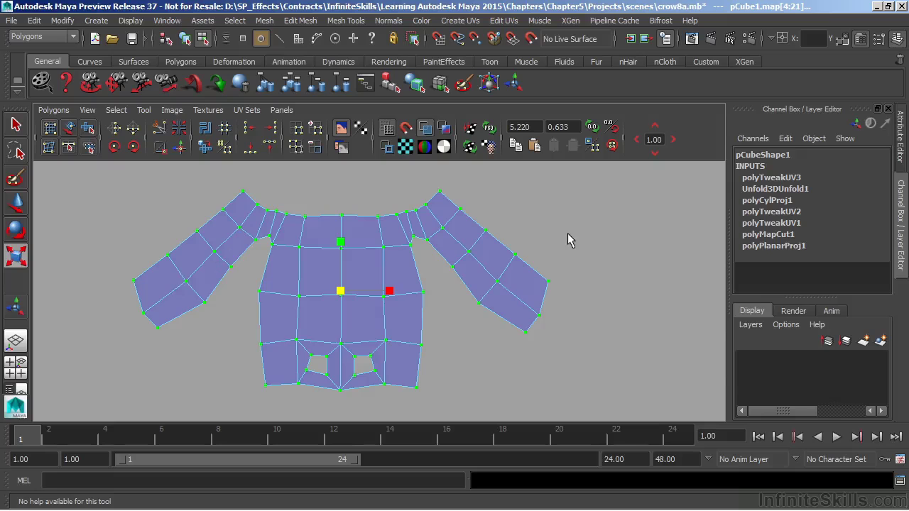
Cut the UVs along the shoulder edges that join the two sleeve-like side pieces to the torso shell
{"action": "right_click_drag", "start_coordinate": [402, 218], "coordinate": [402, 186]}
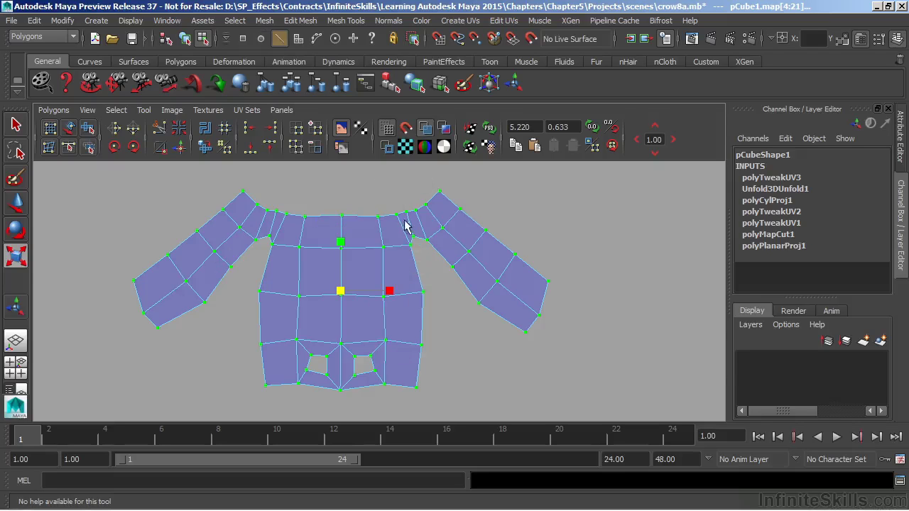
{"action": "left_click", "coordinate": [410, 233]}
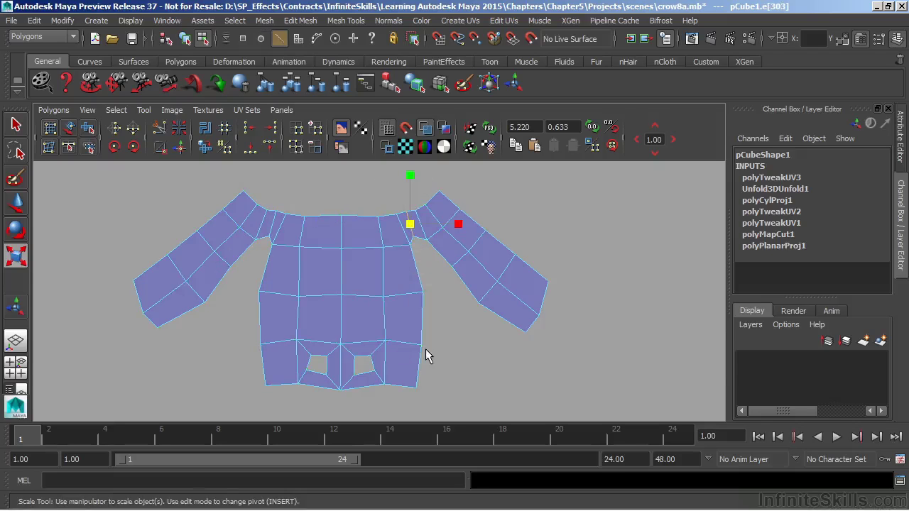
{"action": "key", "text": "q"}
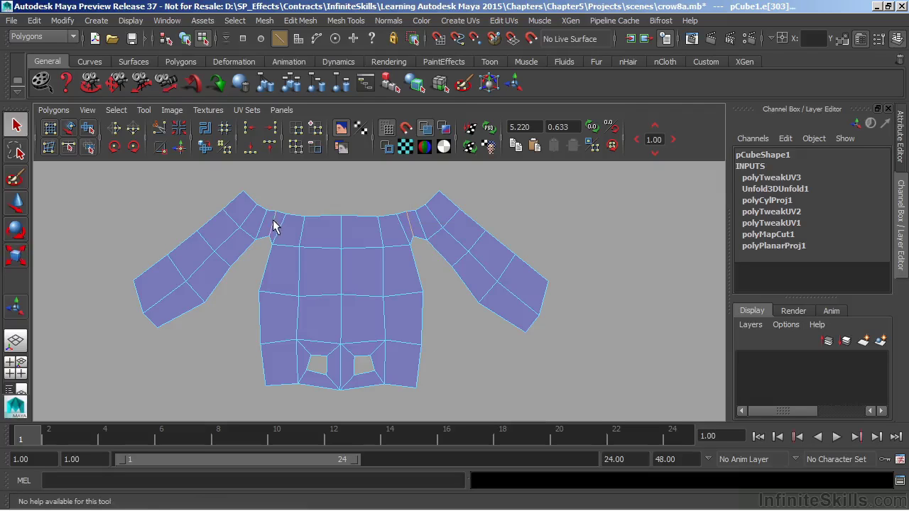
{"action": "left_click", "coordinate": [159, 132]}
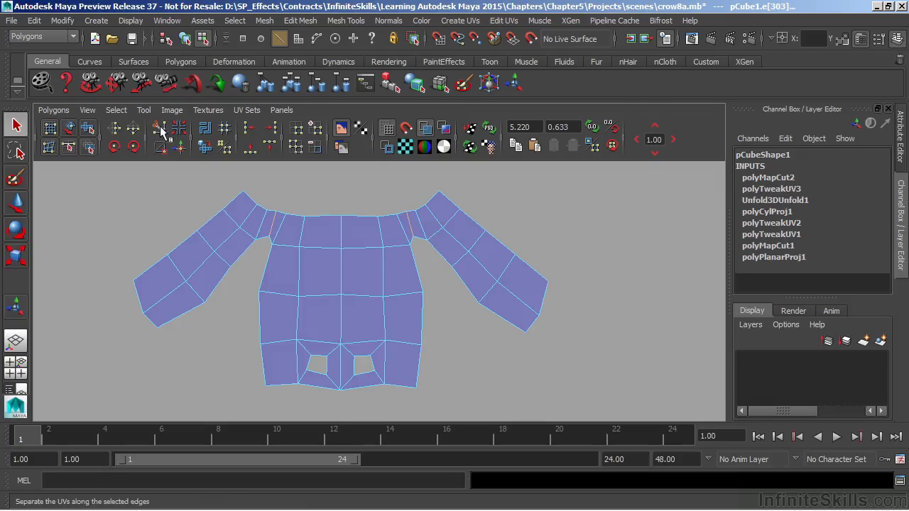
Move both cut side pieces outward, away from the central torso shell
{"action": "right_click_drag", "start_coordinate": [451, 231], "coordinate": [420, 210]}
{"action": "left_click", "coordinate": [455, 235]}
{"action": "key", "text": "w"}
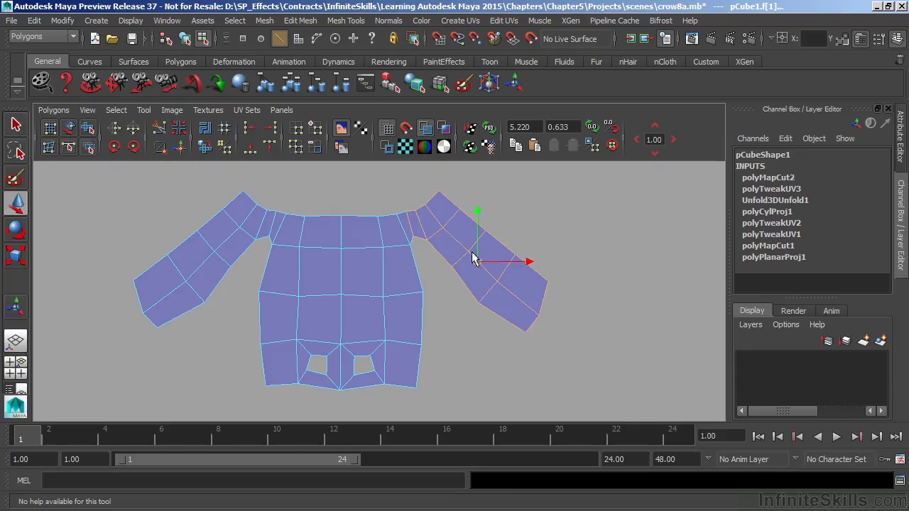
{"action": "left_click_drag", "start_coordinate": [477, 262], "coordinate": [511, 260]}
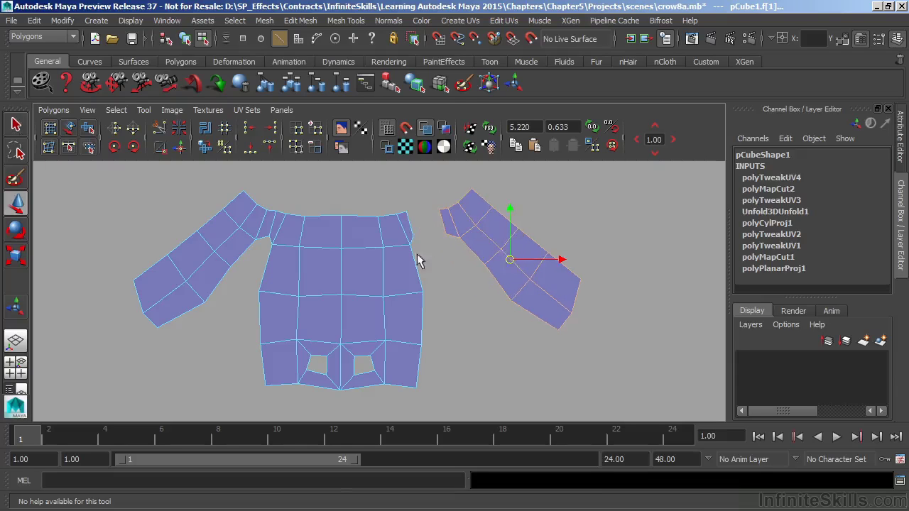
{"action": "left_click", "coordinate": [216, 246]}
{"action": "left_click_drag", "start_coordinate": [204, 261], "coordinate": [179, 254]}
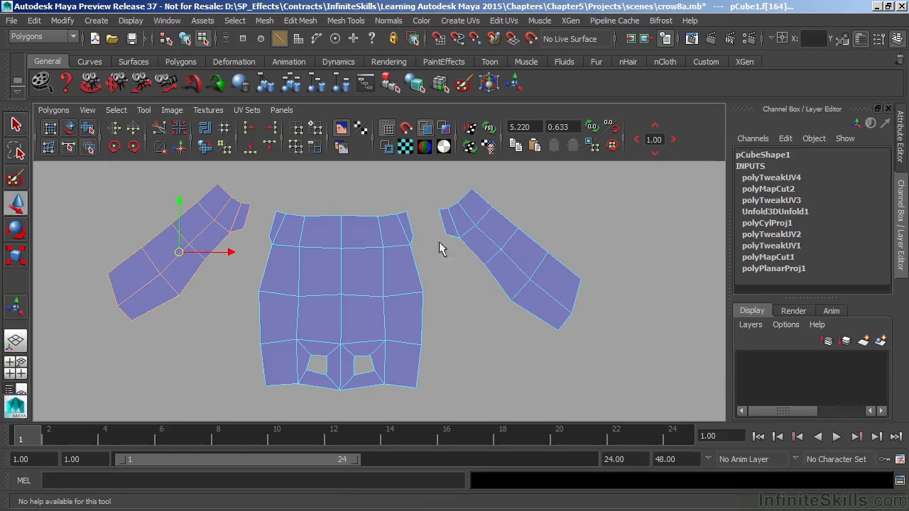
Select the row of outer border edges along the upper side of the separated side piece
{"action": "right_click", "coordinate": [481, 232]}
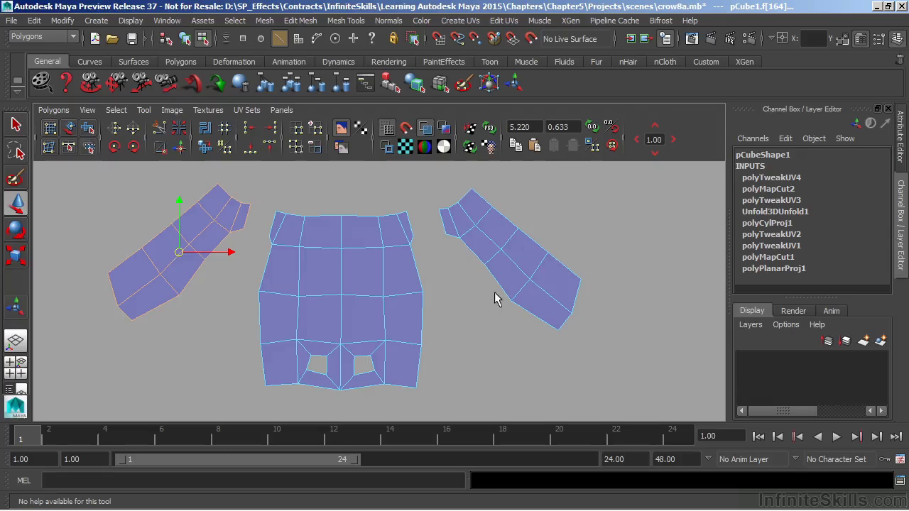
{"action": "right_click", "coordinate": [469, 212]}
{"action": "left_click", "coordinate": [493, 211]}
{"action": "left_click", "coordinate": [505, 218], "text": "shift"}
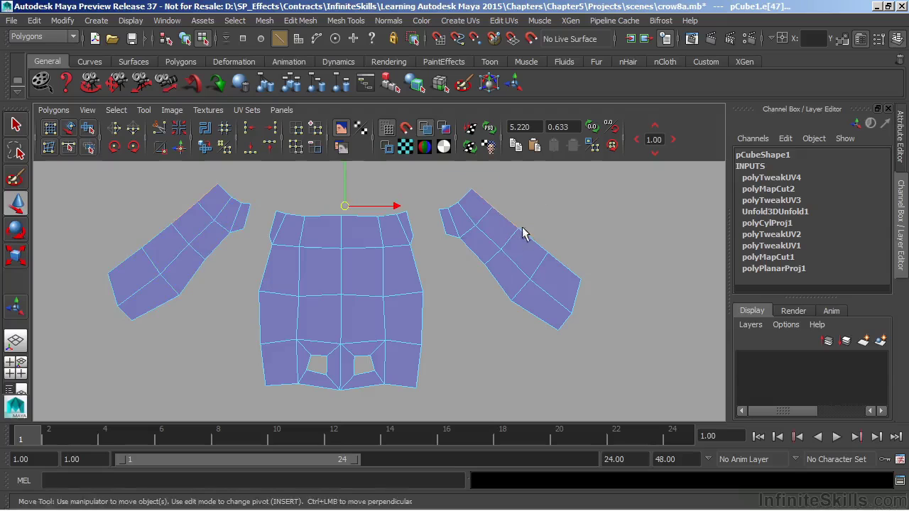
{"action": "left_click", "coordinate": [528, 235], "text": "shift"}
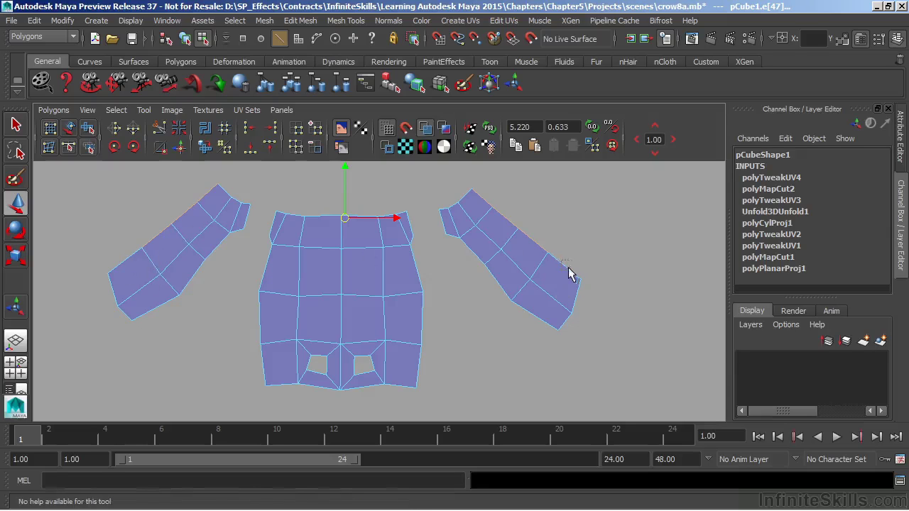
{"action": "key", "text": "w"}
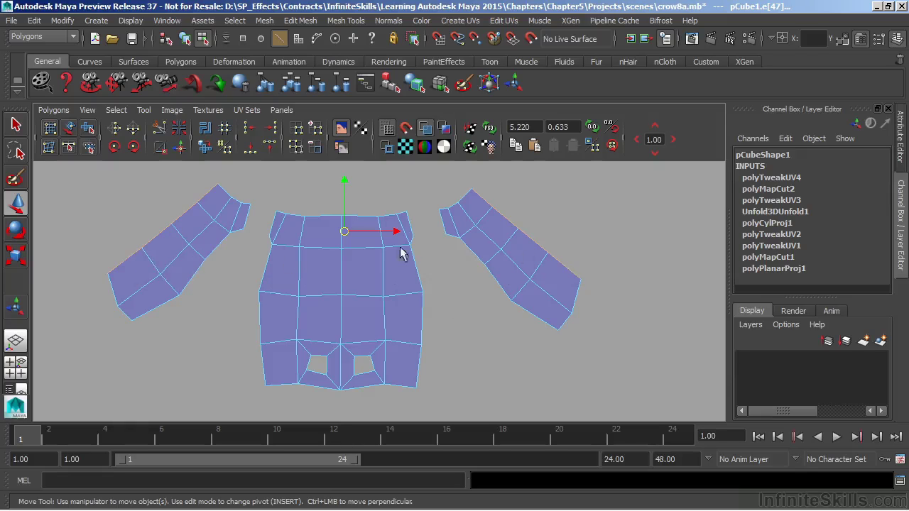
Move and sew the selected border edges so the two side pieces join into one shell
{"action": "middle_click_drag", "start_coordinate": [332, 280], "coordinate": [308, 288], "text": "alt"}
{"action": "right_click_drag", "start_coordinate": [342, 266], "coordinate": [278, 262], "text": "alt"}
{"action": "middle_click_drag", "start_coordinate": [286, 257], "coordinate": [383, 260], "text": "alt"}
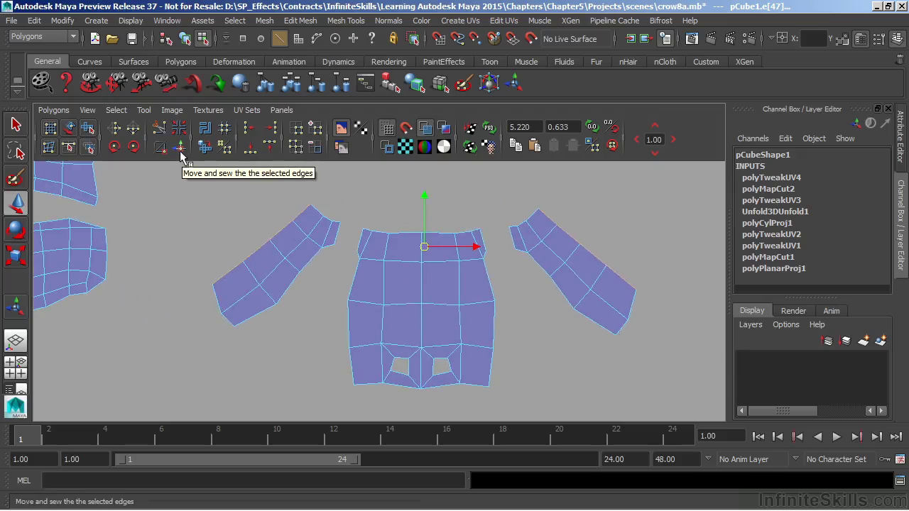
{"action": "left_click", "coordinate": [59, 111]}
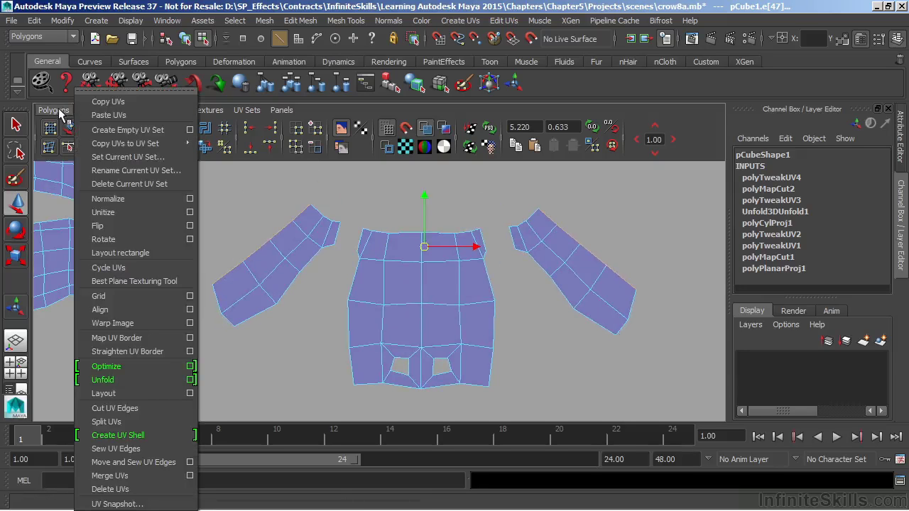
{"action": "left_click", "coordinate": [150, 462]}
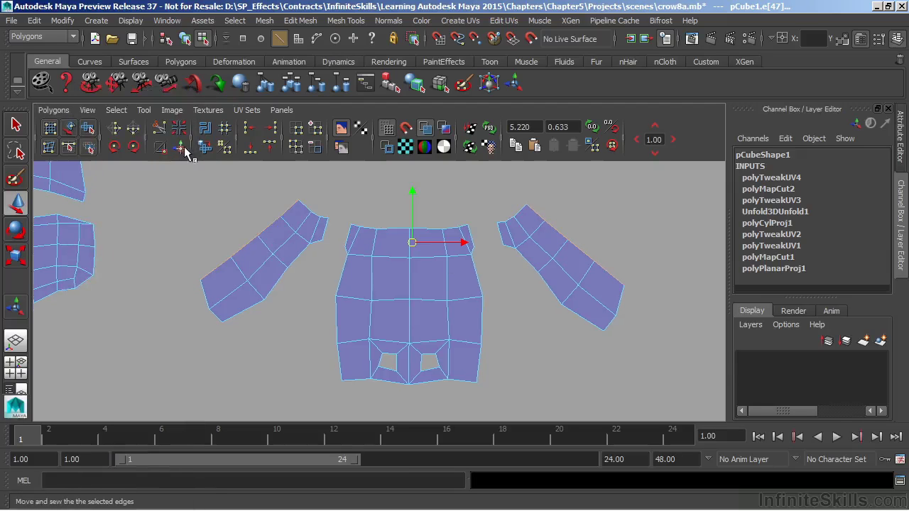
{"action": "left_click", "coordinate": [180, 148]}
{"action": "middle_click_drag", "start_coordinate": [619, 315], "coordinate": [545, 318], "text": "alt"}
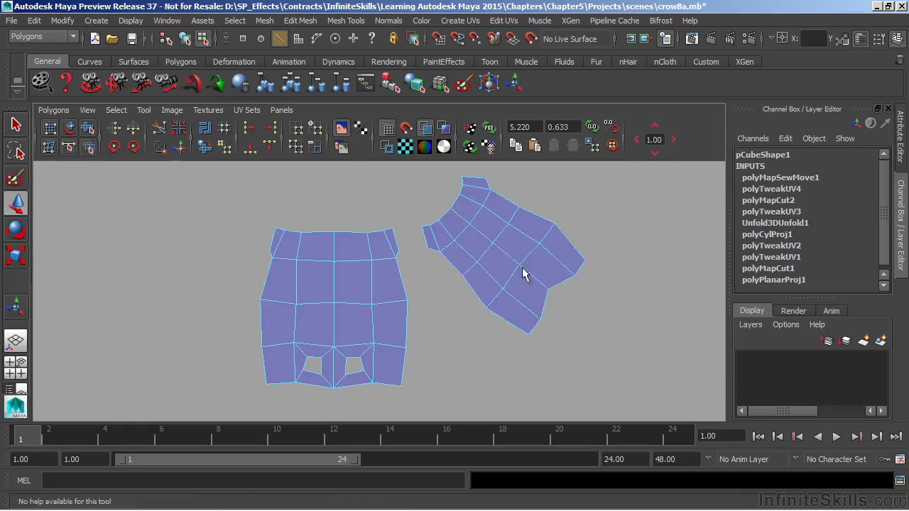
Select the entire UV shell formed by the two joined side pieces, ready for moving
{"action": "right_click_drag", "start_coordinate": [503, 244], "coordinate": [536, 245]}
{"action": "left_click", "coordinate": [493, 244]}
{"action": "key", "text": "w"}
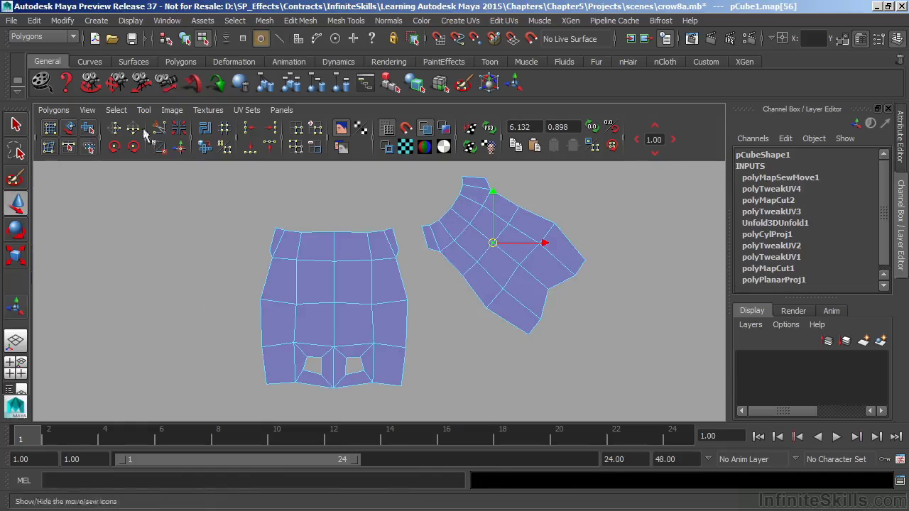
{"action": "left_click", "coordinate": [116, 110]}
{"action": "left_click", "coordinate": [139, 160]}
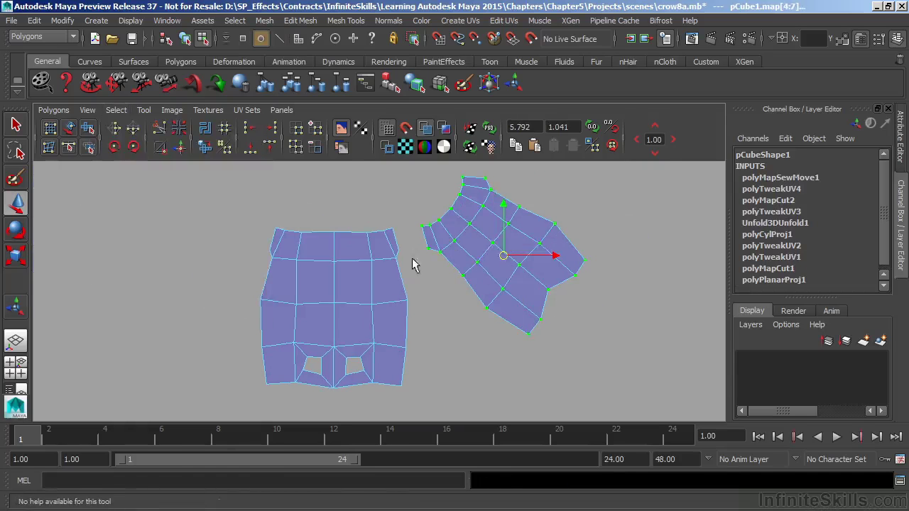
Show the coloured checker texture behind the UVs and check how it maps onto the crow's body and wings
{"action": "middle_click_drag", "start_coordinate": [487, 277], "coordinate": [405, 272], "text": "alt"}
{"action": "key", "text": "space"}
{"action": "left_click_drag", "start_coordinate": [576, 198], "coordinate": [540, 213], "text": "alt"}
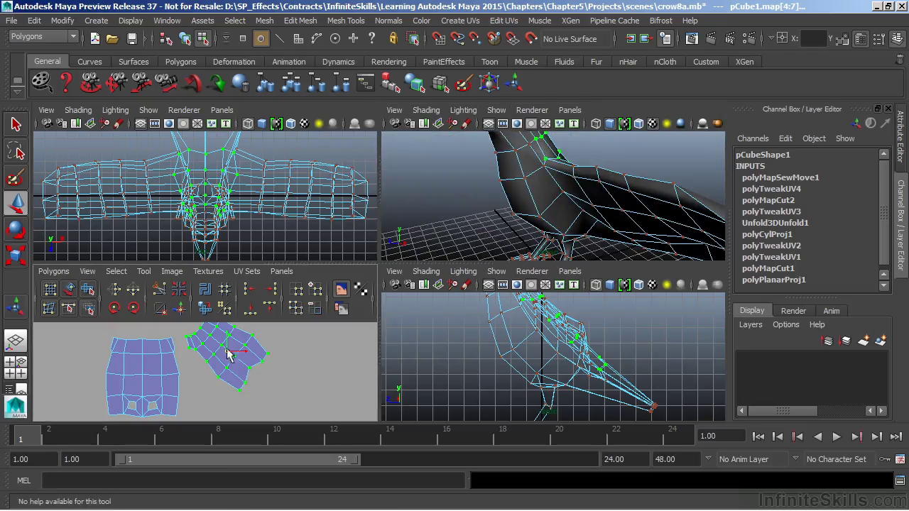
{"action": "key", "text": "space"}
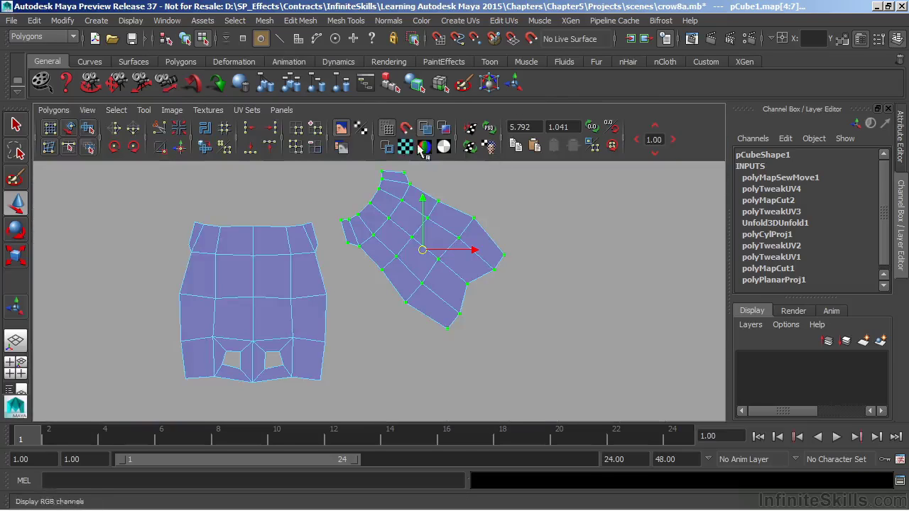
{"action": "left_click", "coordinate": [423, 146]}
{"action": "key", "text": "space"}
{"action": "left_click_drag", "start_coordinate": [539, 206], "coordinate": [479, 200], "text": "alt"}
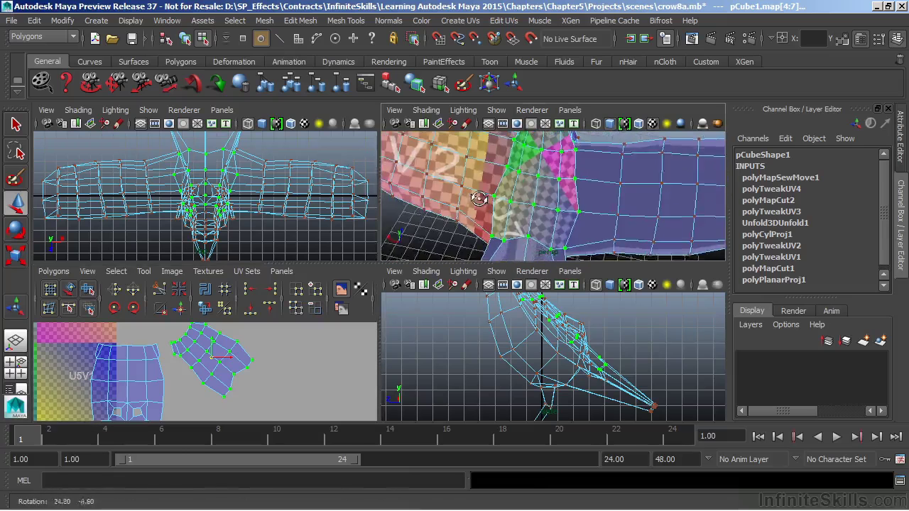
{"action": "left_click_drag", "start_coordinate": [589, 184], "coordinate": [470, 138], "text": "alt"}
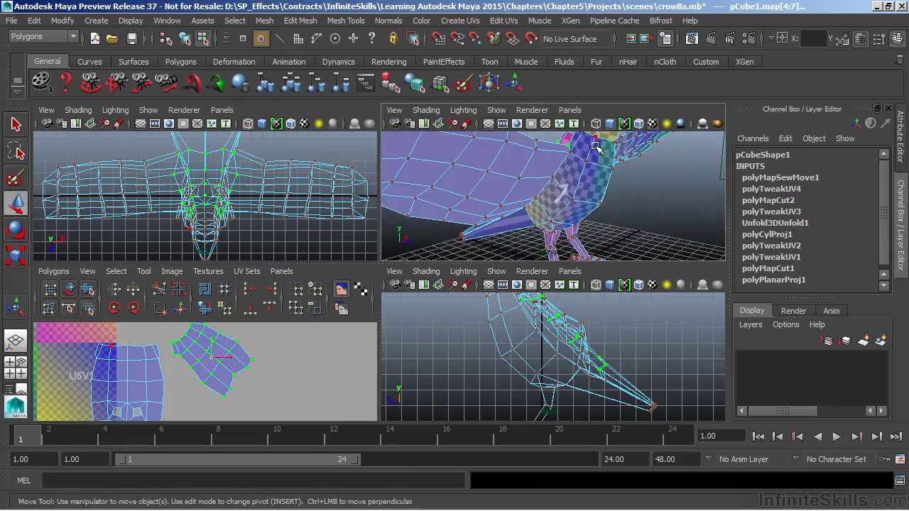
{"action": "left_click", "coordinate": [589, 190]}
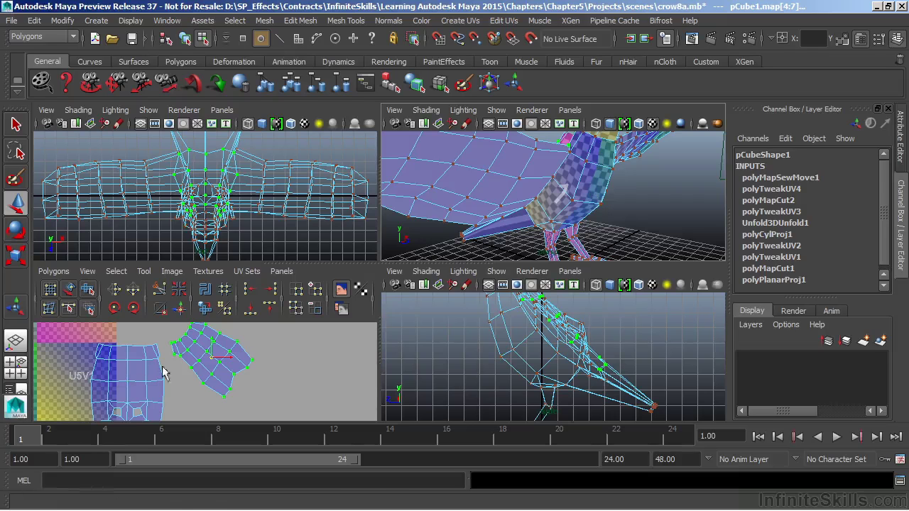
Select the entire UV shell of the central torso piece
{"action": "key", "text": "space"}
{"action": "left_click", "coordinate": [265, 274]}
{"action": "left_click", "coordinate": [116, 110]}
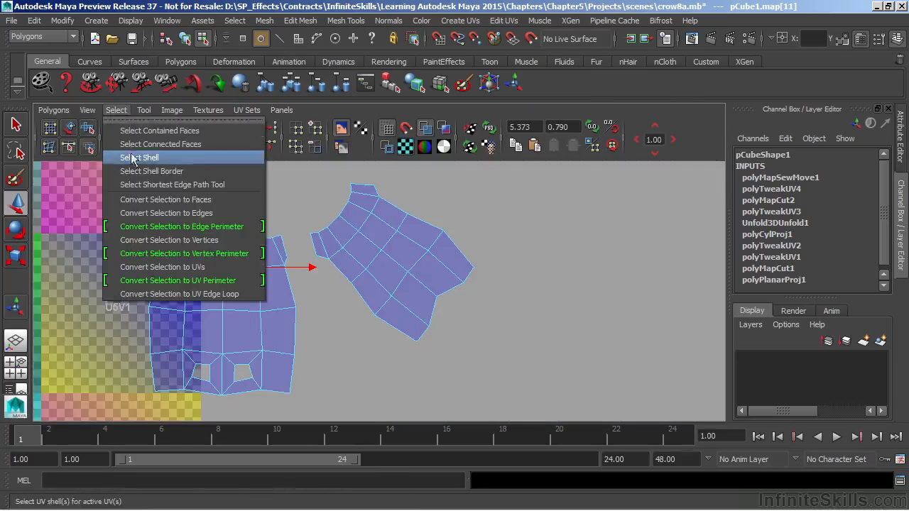
{"action": "left_click", "coordinate": [135, 159]}
Compare the torso shell's size and checker tiling with the other UV shells and on the crow model
{"action": "scroll", "coordinate": [497, 334], "scroll_direction": "down", "scroll_amount": 3}
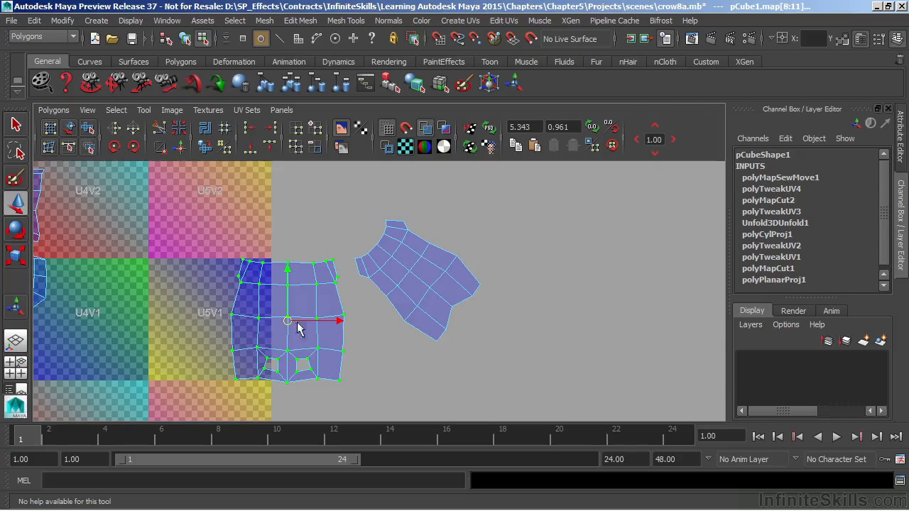
{"action": "right_click_drag", "start_coordinate": [411, 284], "coordinate": [200, 280], "text": "alt"}
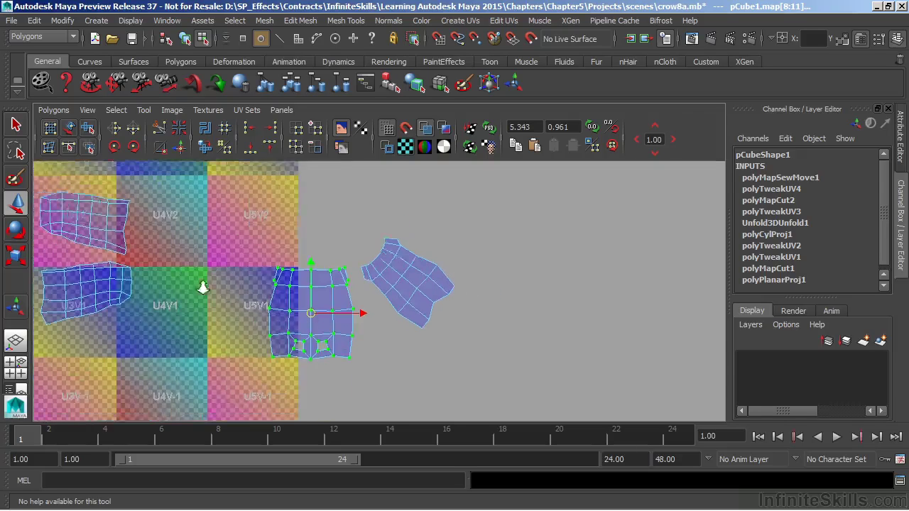
{"action": "middle_click_drag", "start_coordinate": [255, 288], "coordinate": [299, 294], "text": "alt"}
{"action": "right_click_drag", "start_coordinate": [348, 275], "coordinate": [136, 281], "text": "alt"}
{"action": "middle_click_drag", "start_coordinate": [136, 280], "coordinate": [236, 237], "text": "alt"}
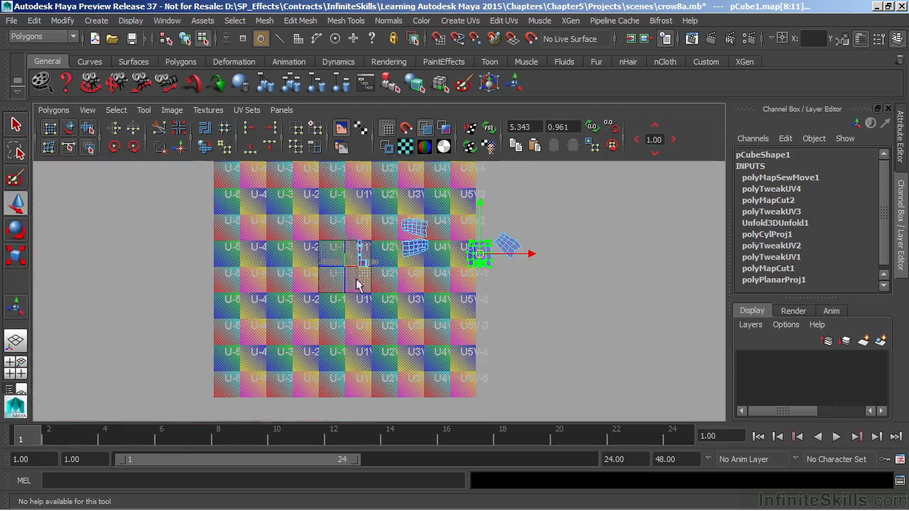
{"action": "middle_click_drag", "start_coordinate": [366, 285], "coordinate": [344, 307], "text": "alt"}
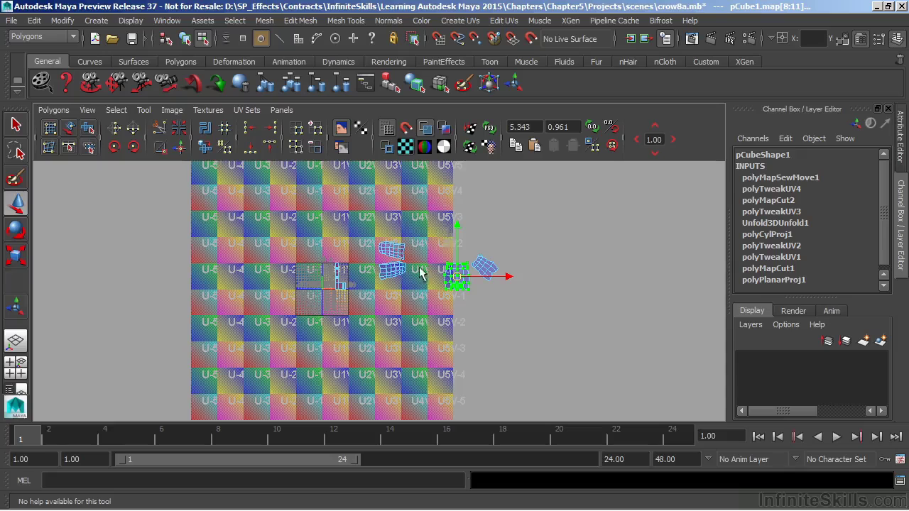
{"action": "key", "text": "space"}
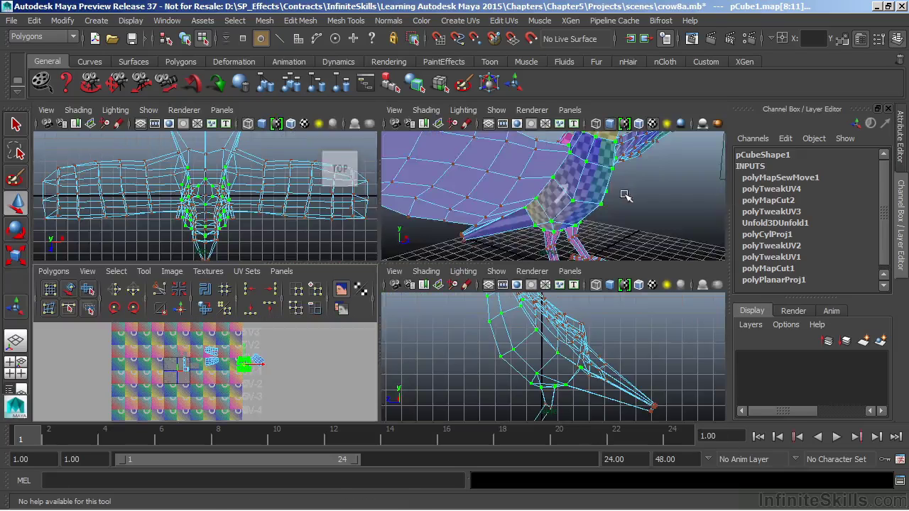
{"action": "left_click_drag", "start_coordinate": [586, 210], "coordinate": [379, 309], "text": "alt"}
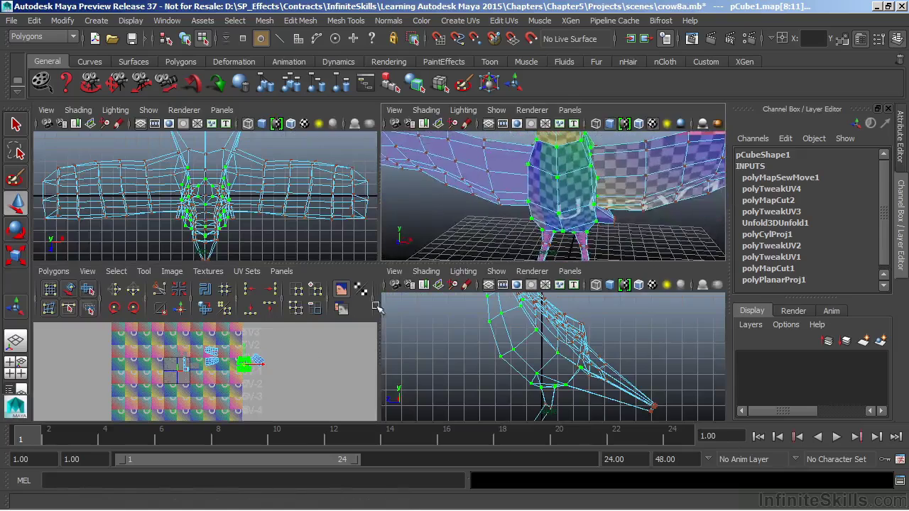
{"action": "key", "text": "space"}
{"action": "right_click_drag", "start_coordinate": [336, 278], "coordinate": [728, 266], "text": "alt"}
{"action": "middle_click_drag", "start_coordinate": [551, 229], "coordinate": [313, 232], "text": "alt"}
{"action": "right_click_drag", "start_coordinate": [298, 245], "coordinate": [529, 255], "text": "alt"}
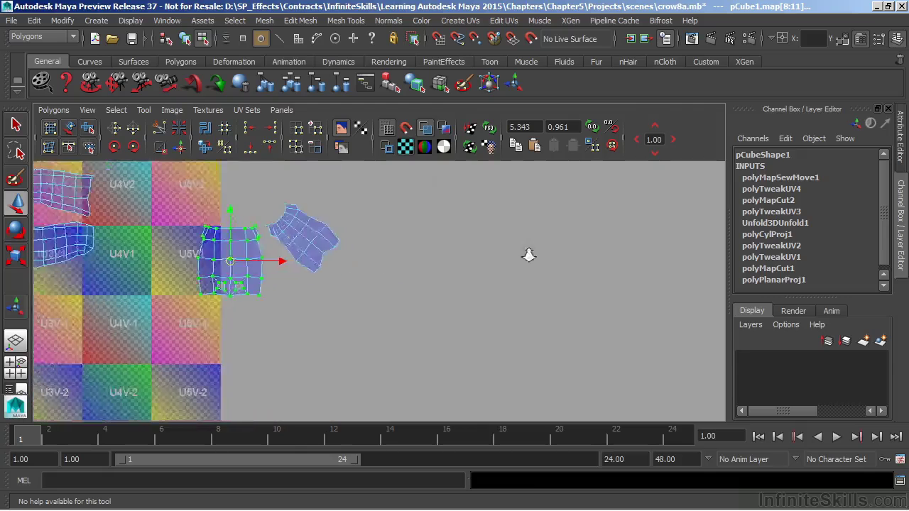
{"action": "middle_click_drag", "start_coordinate": [529, 255], "coordinate": [603, 277], "text": "alt"}
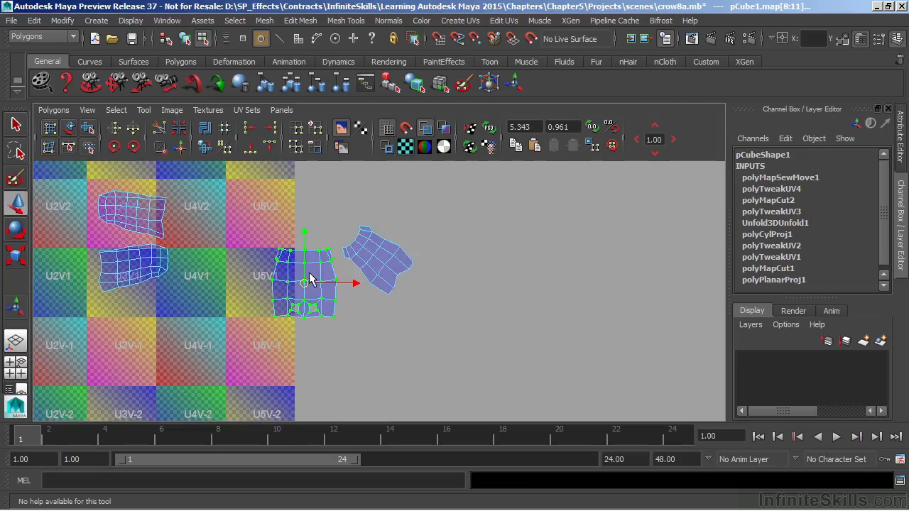
Unfold the torso shell using Unfold3D with 1 iteration, and scale the result up to match the neighbouring side shell
{"action": "left_click", "coordinate": [56, 113]}
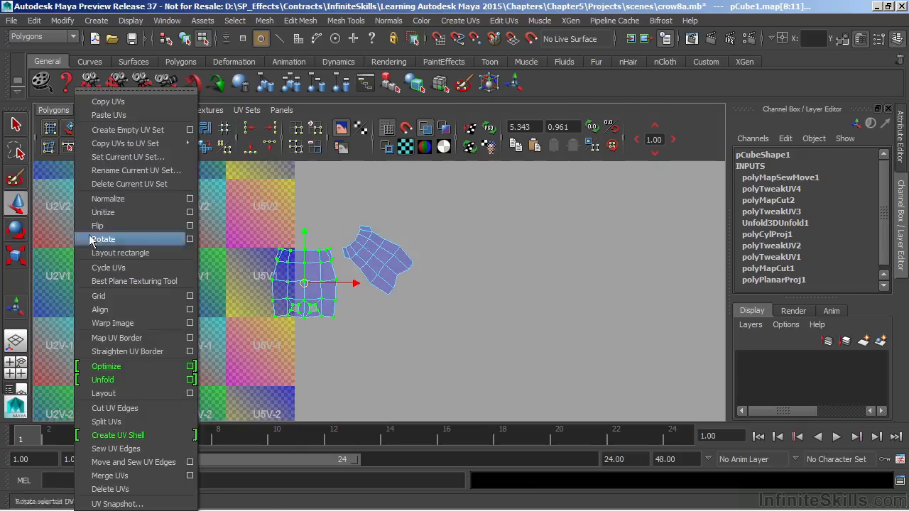
{"action": "left_click", "coordinate": [189, 382]}
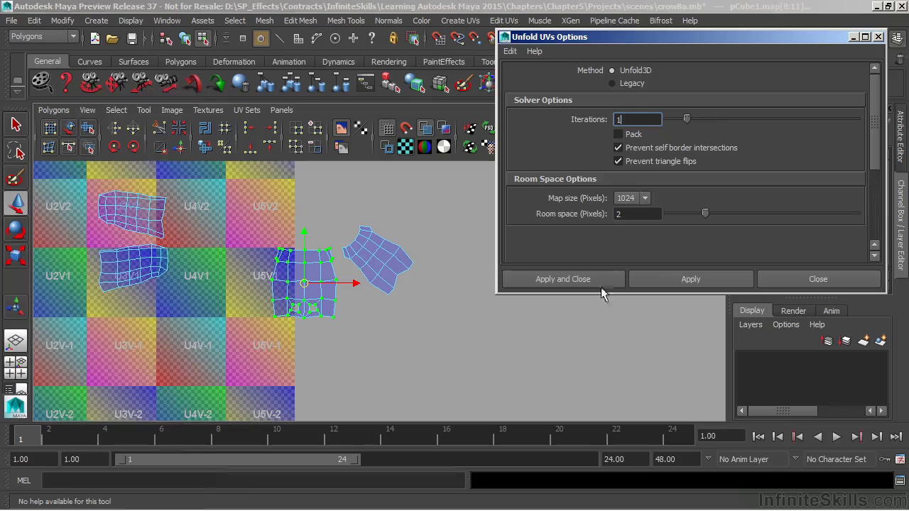
{"action": "left_click", "coordinate": [659, 274]}
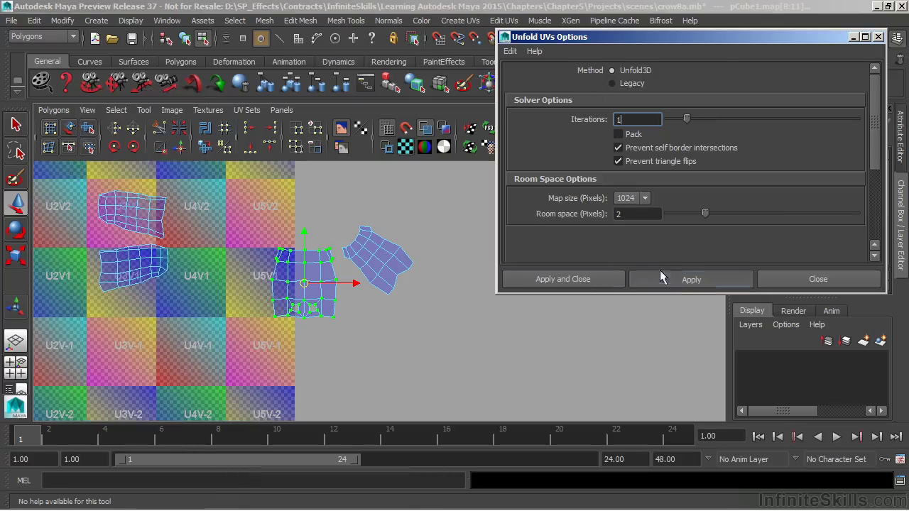
{"action": "key", "text": "r"}
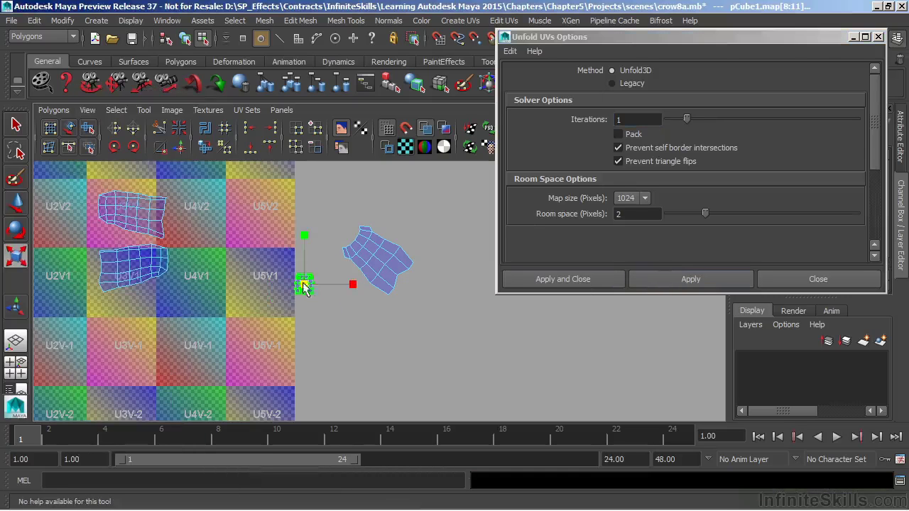
{"action": "left_click_drag", "start_coordinate": [304, 285], "coordinate": [497, 285]}
{"action": "left_click", "coordinate": [818, 279]}
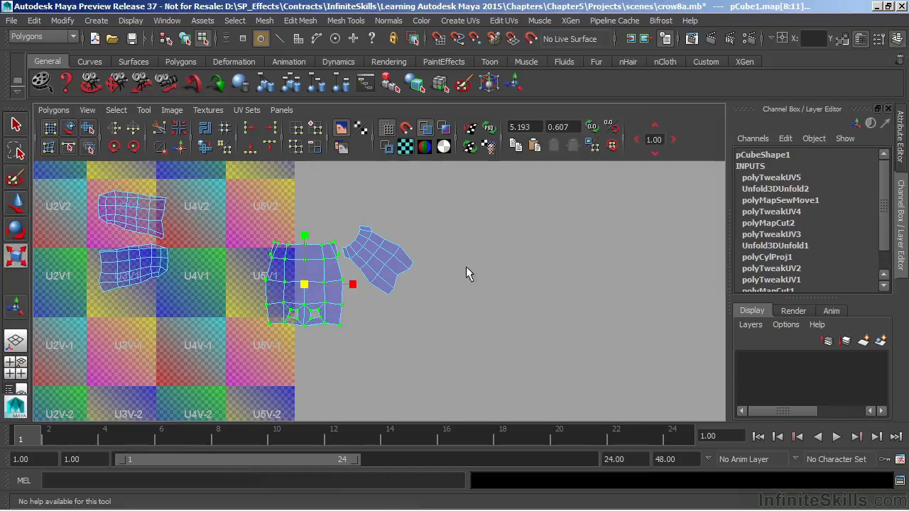
Inspect the checker pattern on the unfolded torso from several angles and clear the UV selection
{"action": "key", "text": "space"}
{"action": "left_click_drag", "start_coordinate": [603, 180], "coordinate": [600, 145], "text": "alt"}
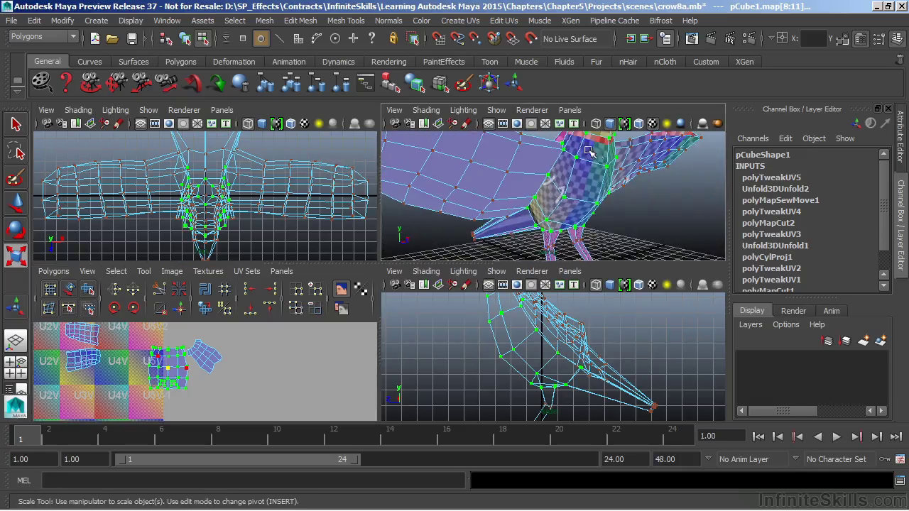
{"action": "left_click_drag", "start_coordinate": [572, 186], "coordinate": [600, 132], "text": "alt"}
{"action": "left_click_drag", "start_coordinate": [636, 208], "coordinate": [497, 210], "text": "alt"}
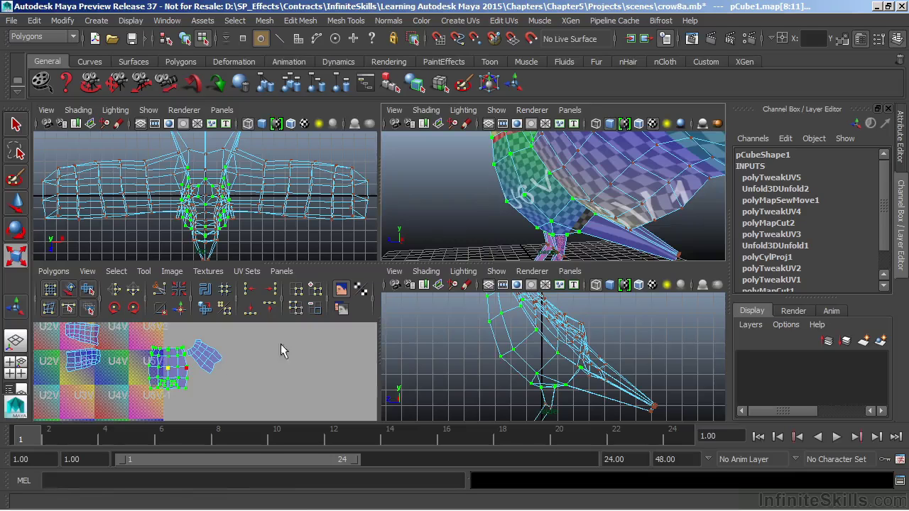
{"action": "middle_click_drag", "start_coordinate": [280, 343], "coordinate": [291, 351], "text": "alt"}
{"action": "key", "text": "space"}
{"action": "left_click", "coordinate": [427, 314]}
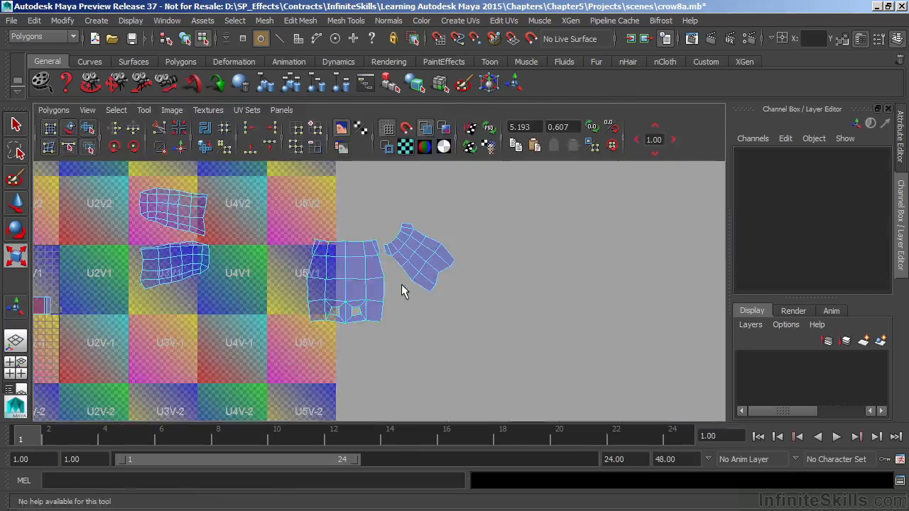
{"action": "key", "text": "space"}
{"action": "key", "text": "r"}
{"action": "left_click_drag", "start_coordinate": [462, 201], "coordinate": [433, 223], "text": "alt"}
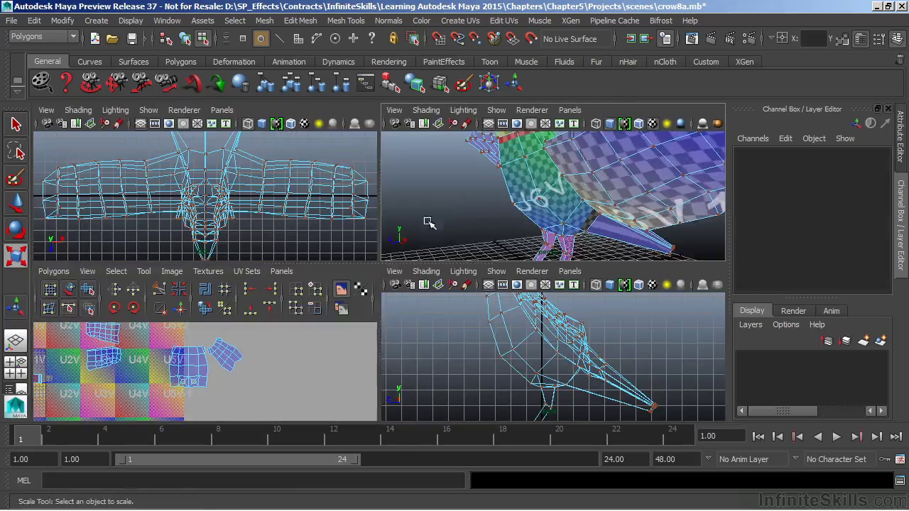
Select all faces of the crow's head and upper neck, excluding any wing faces
{"action": "key", "text": "space"}
{"action": "right_click_drag", "start_coordinate": [412, 203], "coordinate": [372, 301], "text": "alt"}
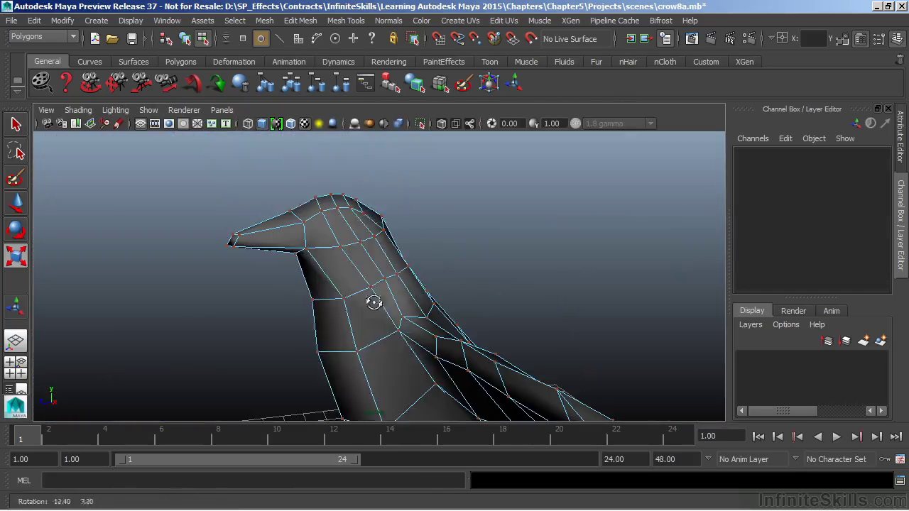
{"action": "right_click_drag", "start_coordinate": [368, 186], "coordinate": [369, 226]}
{"action": "left_click_drag", "start_coordinate": [434, 254], "coordinate": [369, 235], "text": "alt"}
{"action": "left_click_drag", "start_coordinate": [169, 160], "coordinate": [507, 245]}
{"action": "left_click_drag", "start_coordinate": [64, 207], "coordinate": [147, 286], "text": "ctrl"}
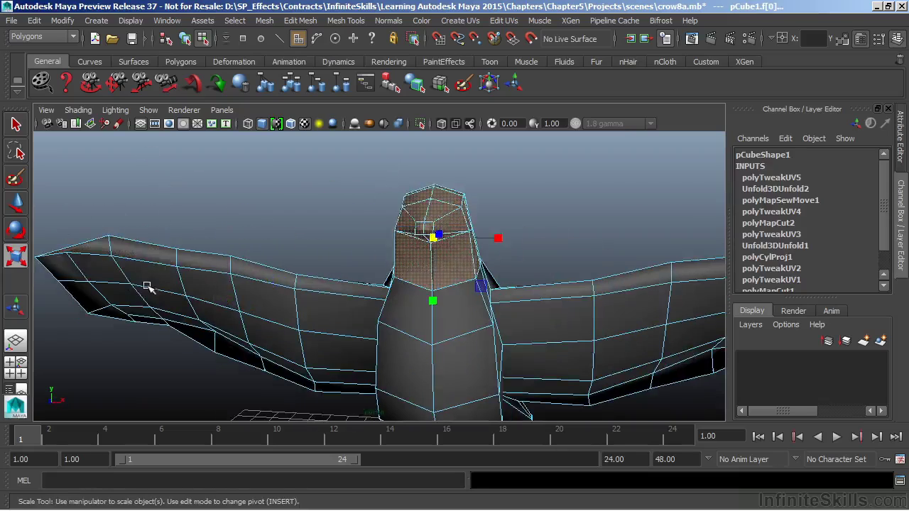
Examine the selected head faces around the beak, the throat and the crown to judge a suitable projection
{"action": "left_click_drag", "start_coordinate": [565, 250], "coordinate": [376, 244], "text": "alt"}
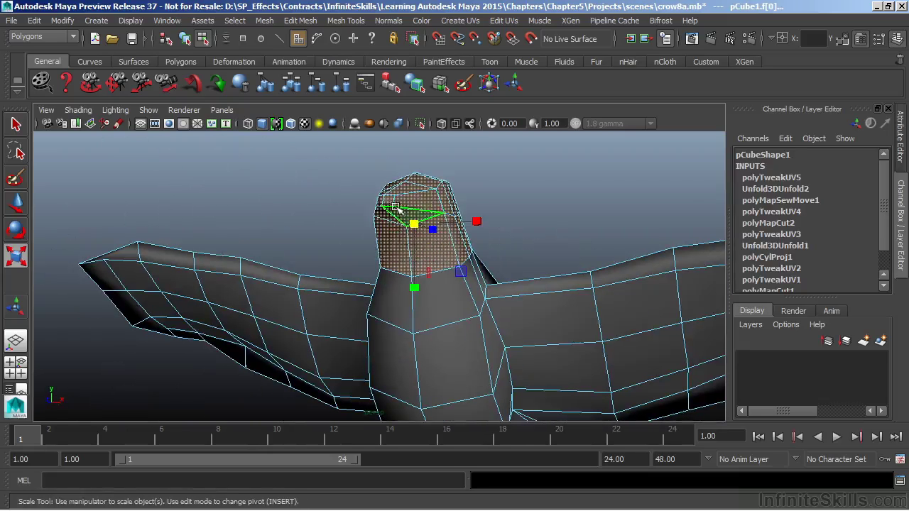
{"action": "left_click_drag", "start_coordinate": [417, 221], "coordinate": [433, 212], "text": "alt"}
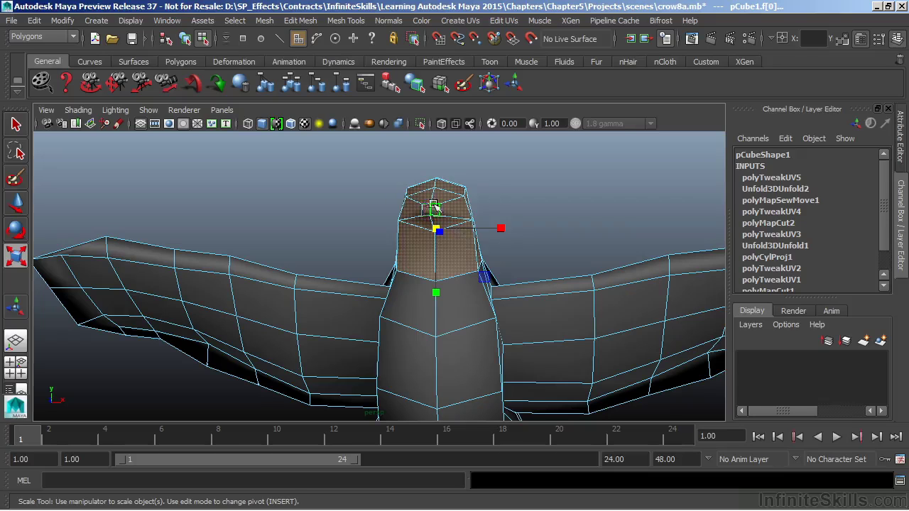
{"action": "left_click_drag", "start_coordinate": [439, 217], "coordinate": [378, 271], "text": "alt"}
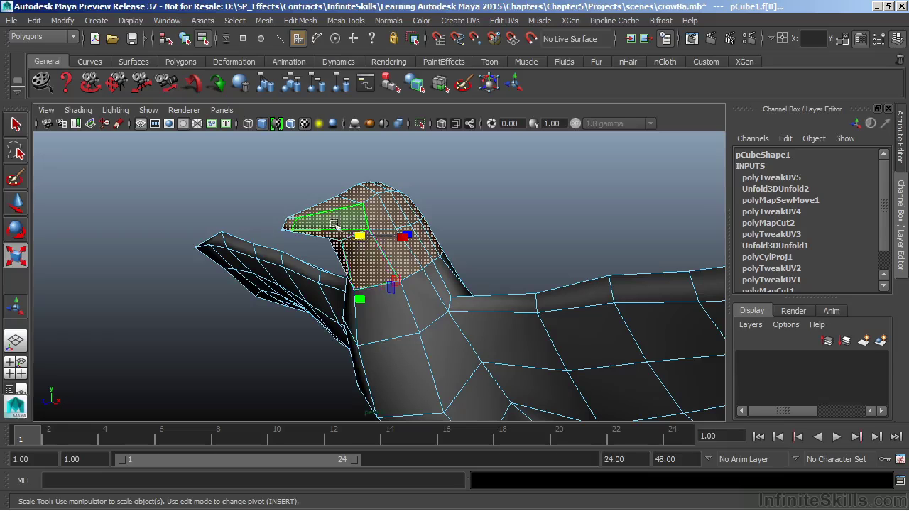
{"action": "left_click_drag", "start_coordinate": [379, 248], "coordinate": [377, 255], "text": "alt"}
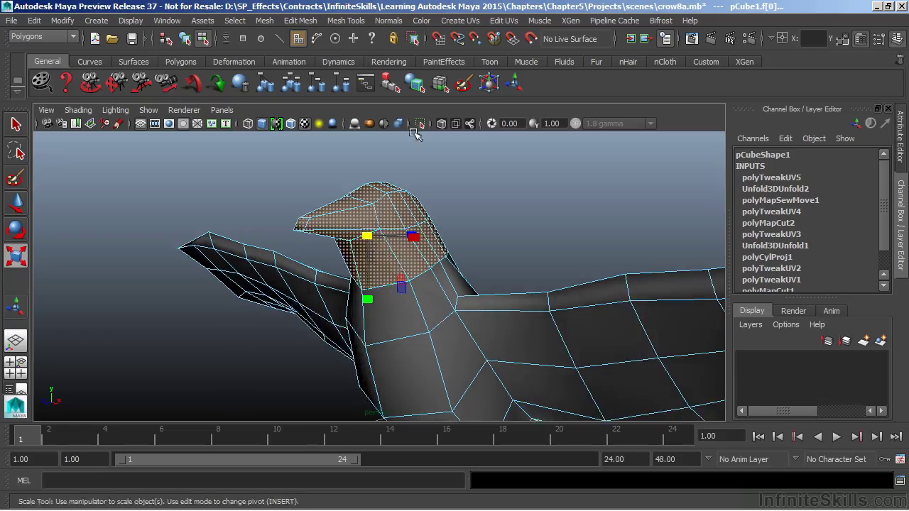
{"action": "middle_click_drag", "start_coordinate": [436, 215], "coordinate": [448, 239], "text": "alt"}
{"action": "left_click_drag", "start_coordinate": [448, 239], "coordinate": [395, 240], "text": "alt"}
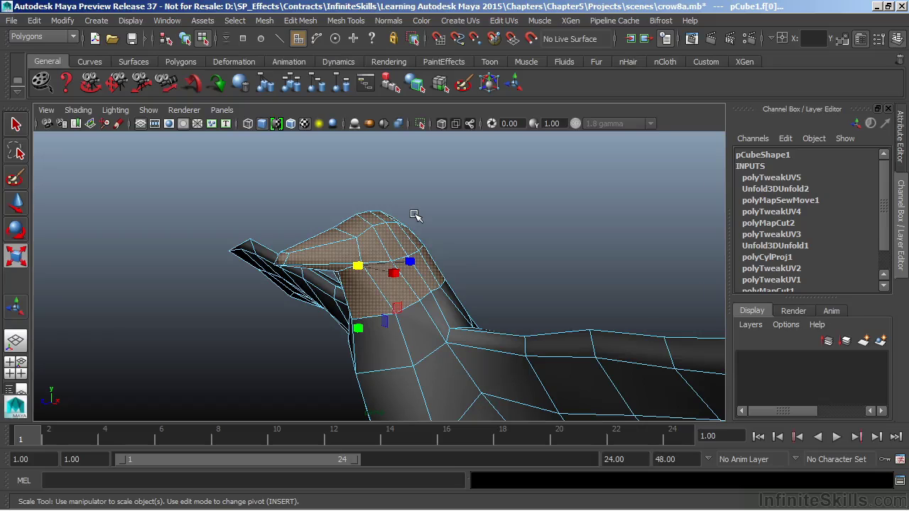
{"action": "left_click_drag", "start_coordinate": [412, 281], "coordinate": [369, 268], "text": "alt"}
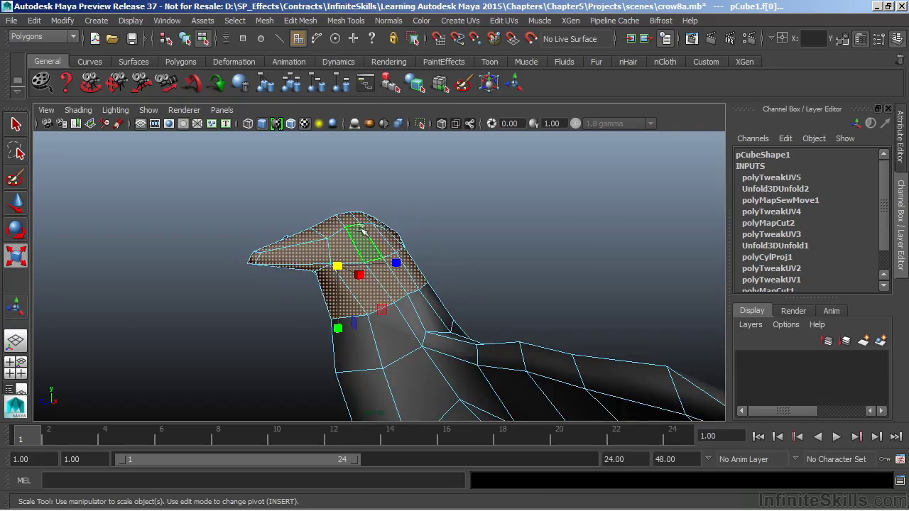
{"action": "left_click_drag", "start_coordinate": [409, 284], "coordinate": [370, 283], "text": "alt"}
Apply a cylindrical mapping to the selected head faces and view its projection on the model
{"action": "left_click", "coordinate": [460, 20]}
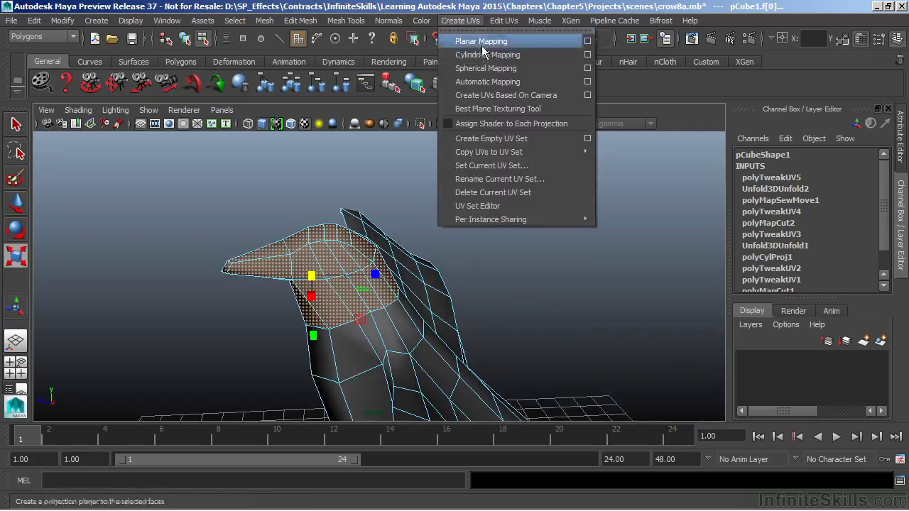
{"action": "left_click", "coordinate": [483, 57]}
{"action": "left_click_drag", "start_coordinate": [440, 185], "coordinate": [398, 199], "text": "alt"}
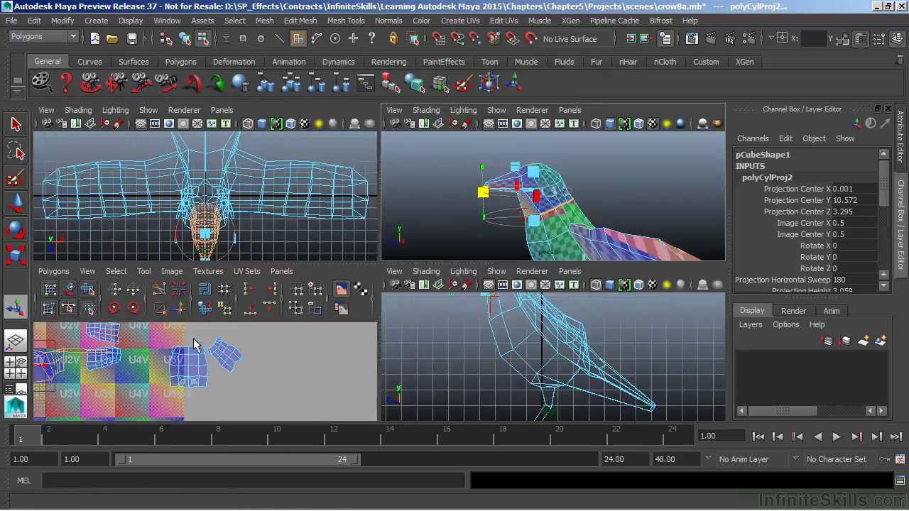
Move the head's UV shell into empty space beyond the torso shells and turn off the checker texture display
{"action": "key", "text": "space"}
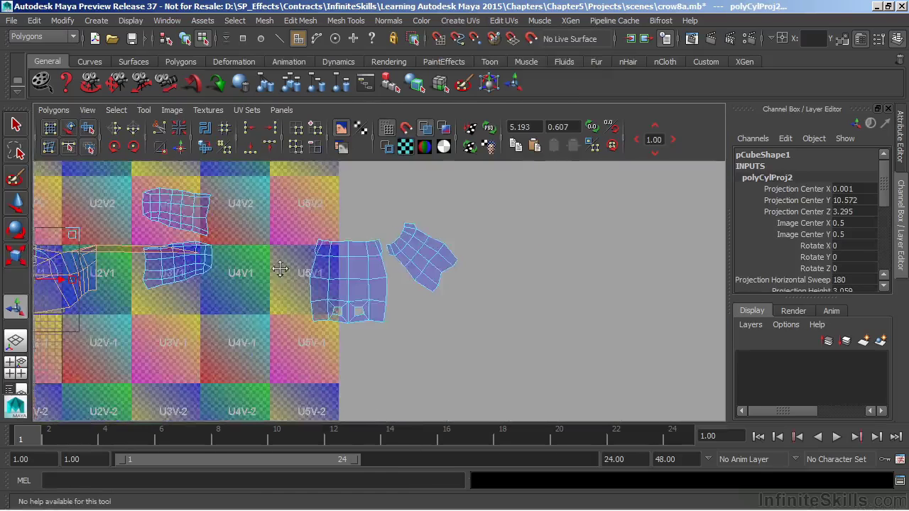
{"action": "middle_click_drag", "start_coordinate": [277, 270], "coordinate": [470, 279], "text": "alt"}
{"action": "left_click_drag", "start_coordinate": [218, 290], "coordinate": [711, 330]}
{"action": "middle_click_drag", "start_coordinate": [684, 333], "coordinate": [451, 320], "text": "alt"}
{"action": "left_click_drag", "start_coordinate": [469, 314], "coordinate": [535, 311]}
{"action": "middle_click_drag", "start_coordinate": [535, 310], "coordinate": [463, 319], "text": "alt"}
{"action": "scroll", "coordinate": [492, 310], "scroll_direction": "up", "scroll_amount": 1}
{"action": "left_click", "coordinate": [405, 147]}
{"action": "scroll", "coordinate": [419, 229], "scroll_direction": "down", "scroll_amount": 2}
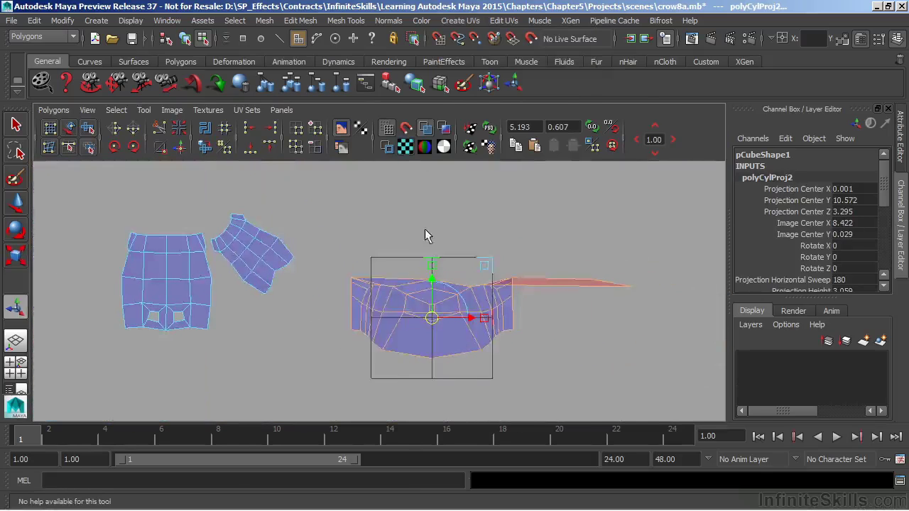
Rotate the head's cylindrical projection about 1.3 degrees around X and undo the extra manipulator adjustment
{"action": "key", "text": "space"}
{"action": "left_click_drag", "start_coordinate": [514, 203], "coordinate": [512, 222], "text": "alt"}
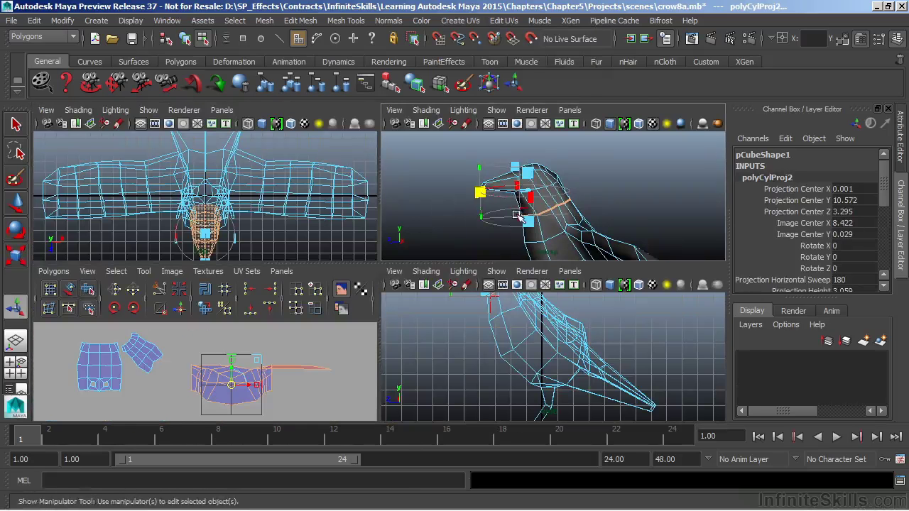
{"action": "left_click", "coordinate": [523, 214]}
{"action": "left_click_drag", "start_coordinate": [476, 152], "coordinate": [493, 167]}
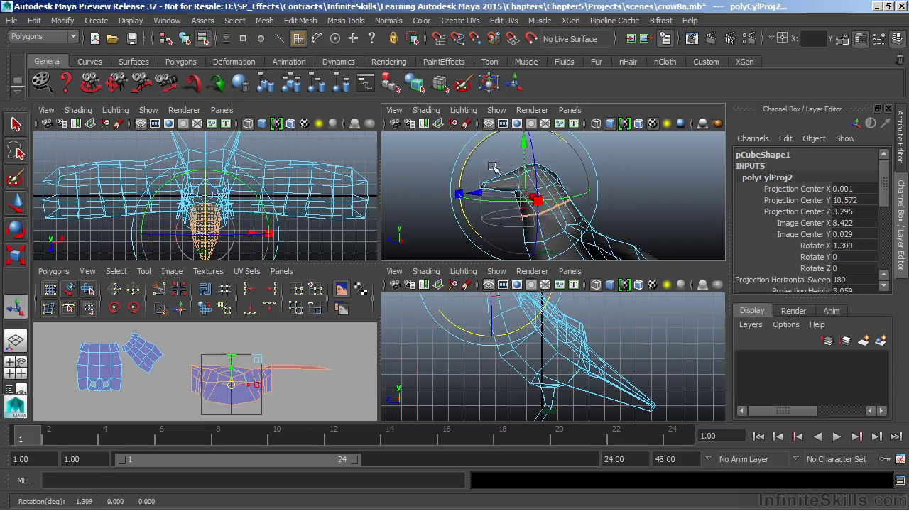
{"action": "left_click_drag", "start_coordinate": [479, 201], "coordinate": [481, 204]}
{"action": "key", "text": "ctrl+z"}
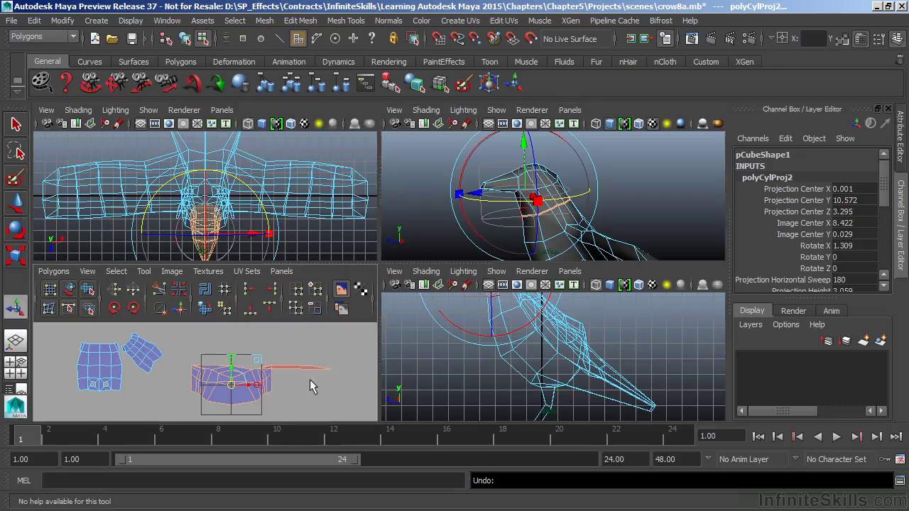
Move the two stray UVs at the far end of the stretched strip back above the head shell
{"action": "key", "text": "space"}
{"action": "right_click_drag", "start_coordinate": [466, 292], "coordinate": [511, 288]}
{"action": "middle_click_drag", "start_coordinate": [445, 299], "coordinate": [424, 285], "text": "alt"}
{"action": "left_click", "coordinate": [541, 282]}
{"action": "right_click_drag", "start_coordinate": [412, 316], "coordinate": [481, 321], "text": "alt"}
{"action": "left_click", "coordinate": [654, 269]}
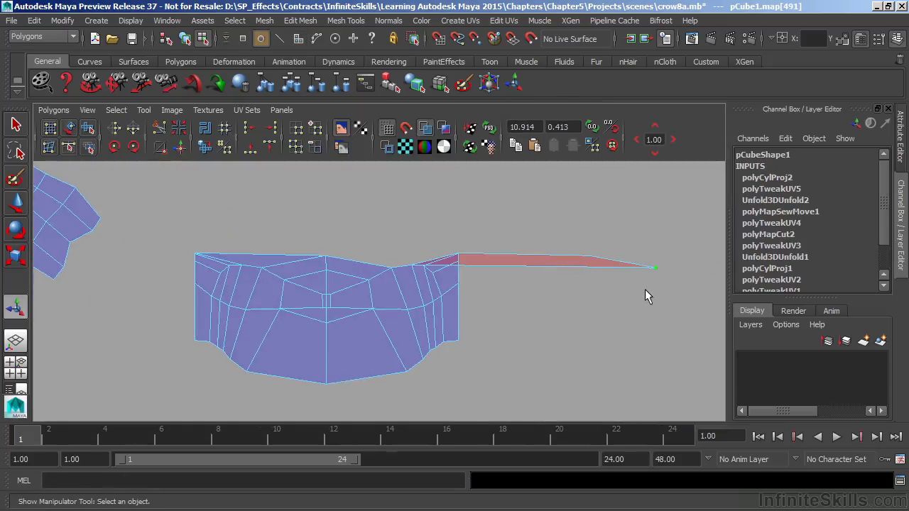
{"action": "key", "text": "w"}
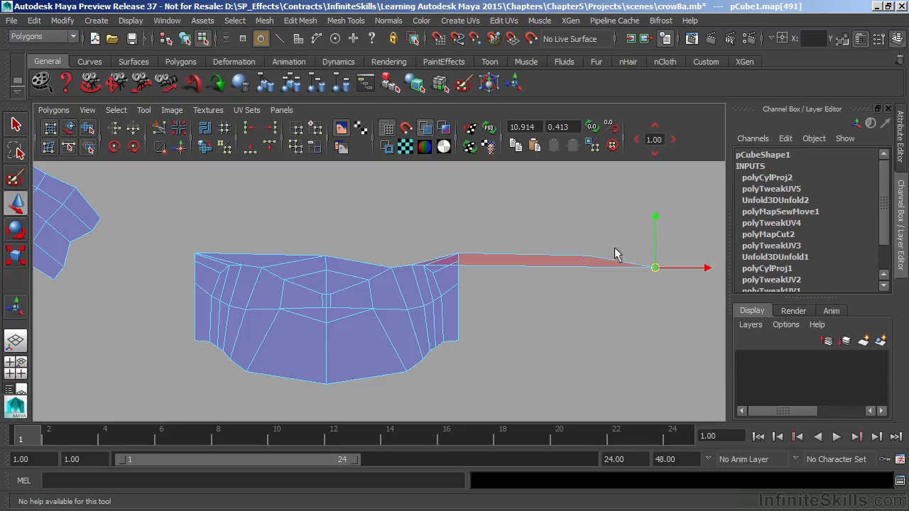
{"action": "left_click_drag", "start_coordinate": [658, 276], "coordinate": [277, 201]}
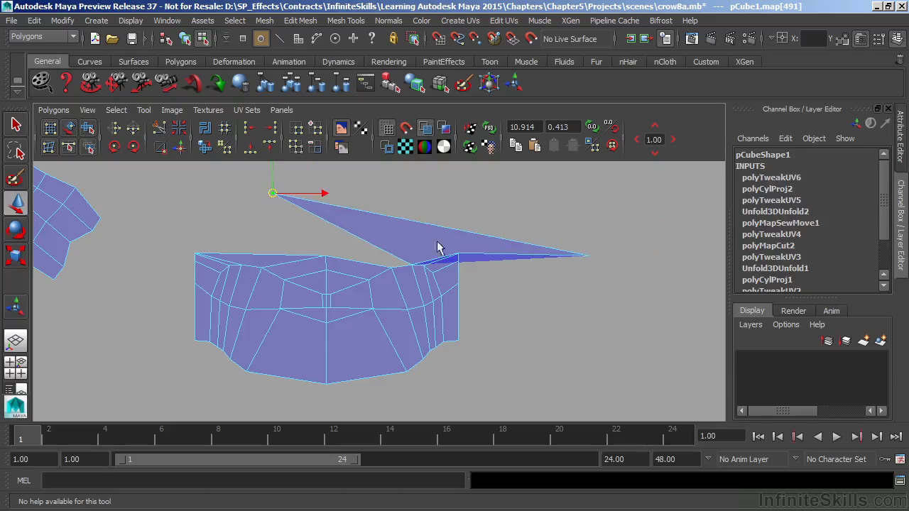
{"action": "left_click", "coordinate": [588, 261]}
{"action": "left_click_drag", "start_coordinate": [588, 259], "coordinate": [397, 220]}
{"action": "middle_click_drag", "start_coordinate": [426, 277], "coordinate": [454, 302], "text": "alt"}
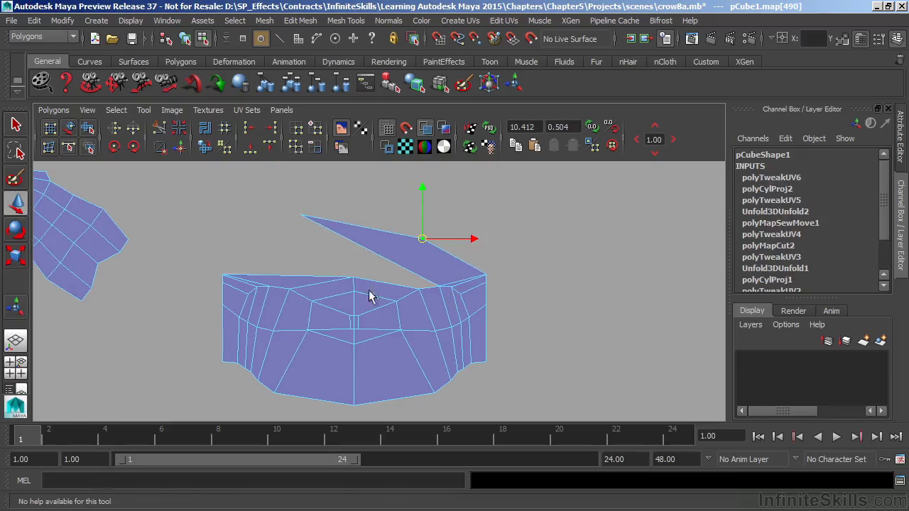
Cut the head shell's UVs along the vertical centre line of edges, leaving out the other nearby edges
{"action": "middle_click_drag", "start_coordinate": [369, 313], "coordinate": [375, 300], "text": "alt"}
{"action": "right_click_drag", "start_coordinate": [360, 294], "coordinate": [361, 257]}
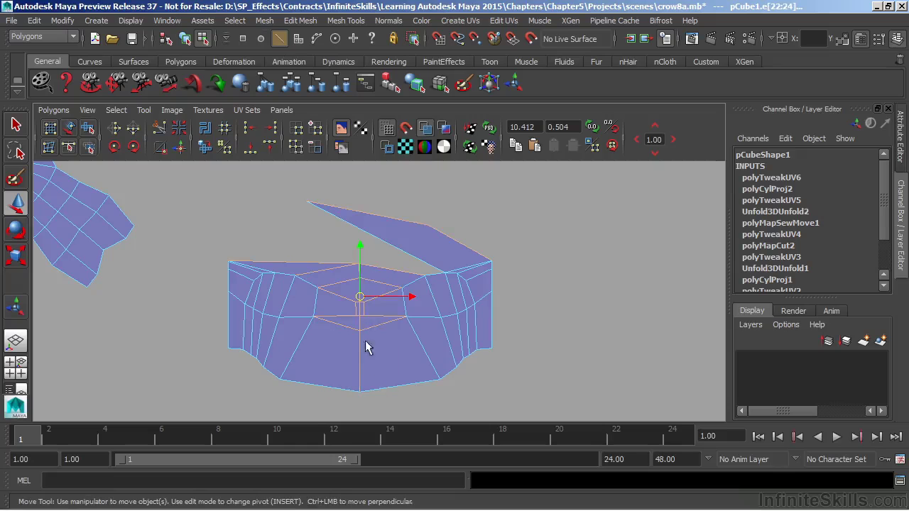
{"action": "left_click", "coordinate": [364, 385]}
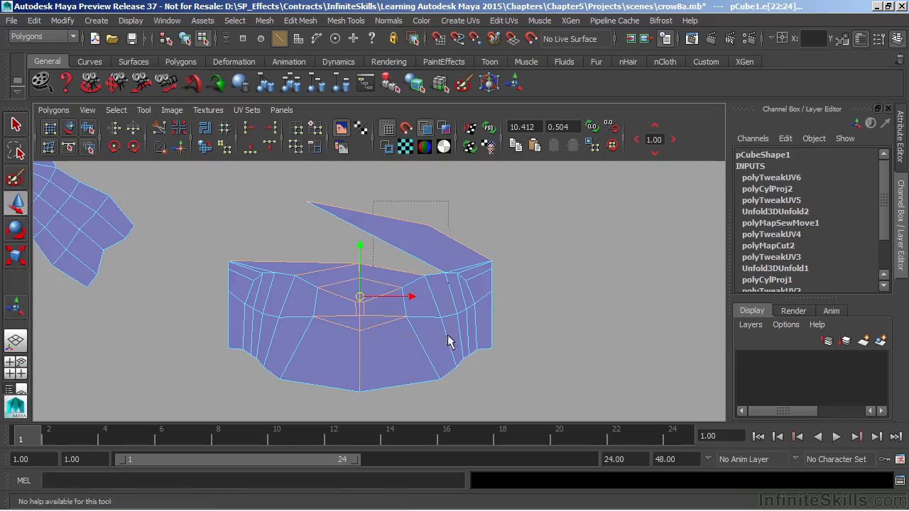
{"action": "left_click_drag", "start_coordinate": [201, 186], "coordinate": [322, 398]}
{"action": "left_click_drag", "start_coordinate": [355, 404], "coordinate": [355, 403], "text": "ctrl"}
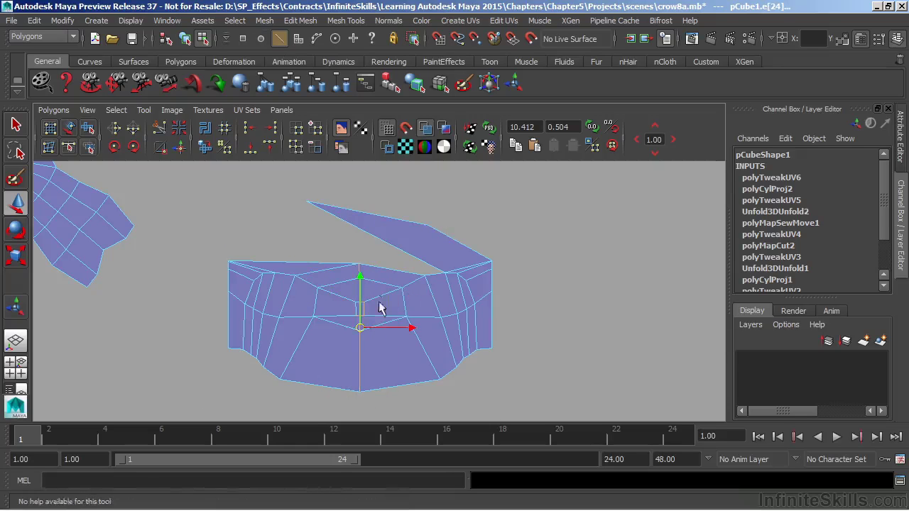
{"action": "left_click", "coordinate": [363, 316], "text": "ctrl"}
{"action": "scroll", "coordinate": [358, 343], "scroll_direction": "up", "scroll_amount": 3}
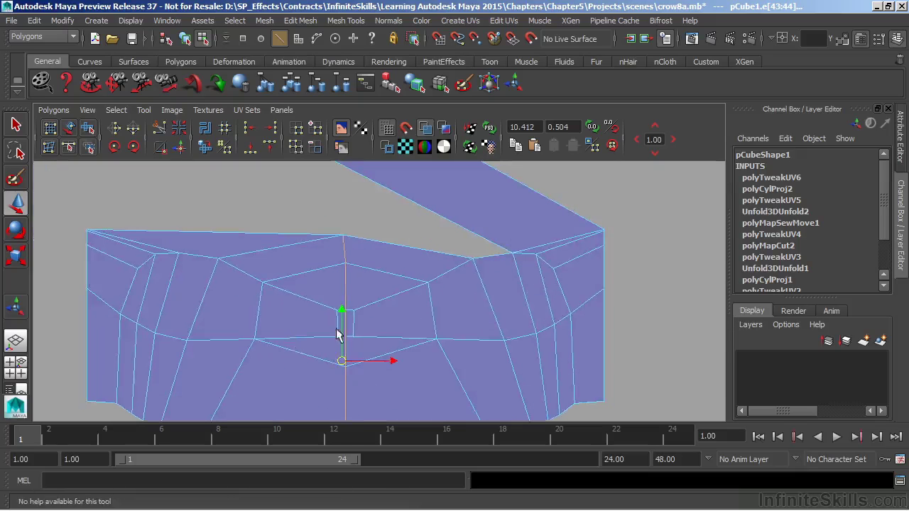
{"action": "middle_click_drag", "start_coordinate": [466, 297], "coordinate": [481, 201], "text": "alt"}
{"action": "right_click_drag", "start_coordinate": [483, 206], "coordinate": [254, 284], "text": "alt"}
{"action": "middle_click_drag", "start_coordinate": [254, 284], "coordinate": [256, 316], "text": "alt"}
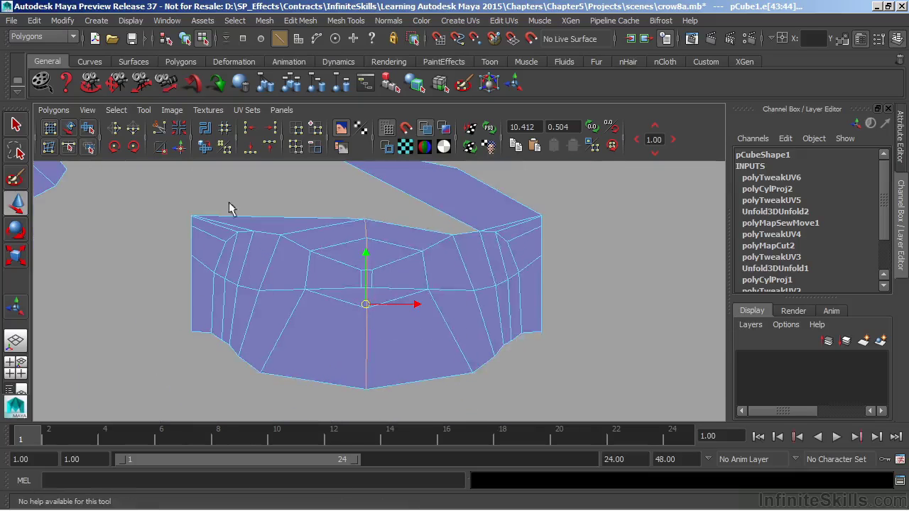
{"action": "left_click", "coordinate": [159, 128]}
Separate the two cut halves of the head by moving each half's UV shell away from the other
{"action": "scroll", "coordinate": [296, 280], "scroll_direction": "down", "scroll_amount": 2}
{"action": "right_click", "coordinate": [440, 298]}
{"action": "right_click_drag", "start_coordinate": [439, 292], "coordinate": [418, 282]}
{"action": "left_click", "coordinate": [444, 288]}
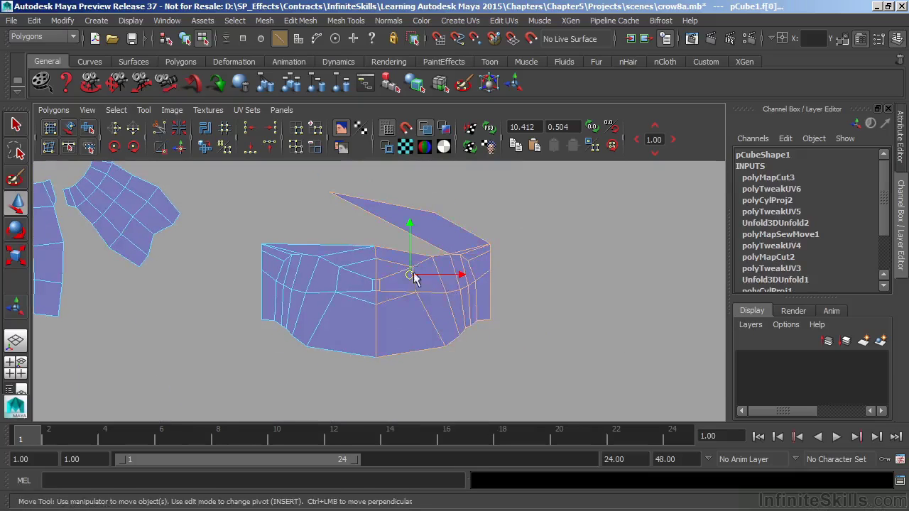
{"action": "left_click_drag", "start_coordinate": [417, 278], "coordinate": [473, 294]}
{"action": "left_click", "coordinate": [334, 297]}
{"action": "left_click_drag", "start_coordinate": [317, 297], "coordinate": [278, 327]}
Unfold all UVs of the left head half and scale the resulting tiny shell back up
{"action": "right_click_drag", "start_coordinate": [511, 277], "coordinate": [434, 284], "text": "alt"}
{"action": "middle_click_drag", "start_coordinate": [435, 284], "coordinate": [460, 266], "text": "alt"}
{"action": "right_click_drag", "start_coordinate": [339, 309], "coordinate": [382, 305]}
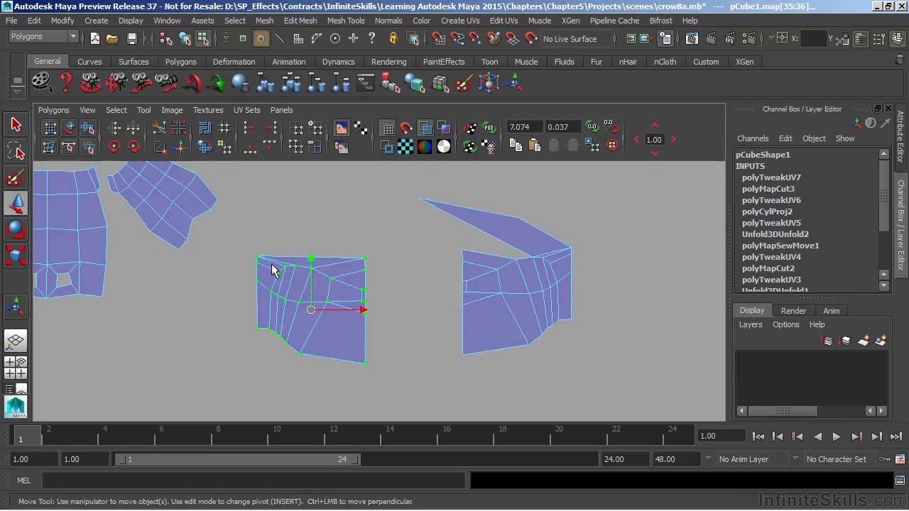
{"action": "left_click", "coordinate": [203, 149]}
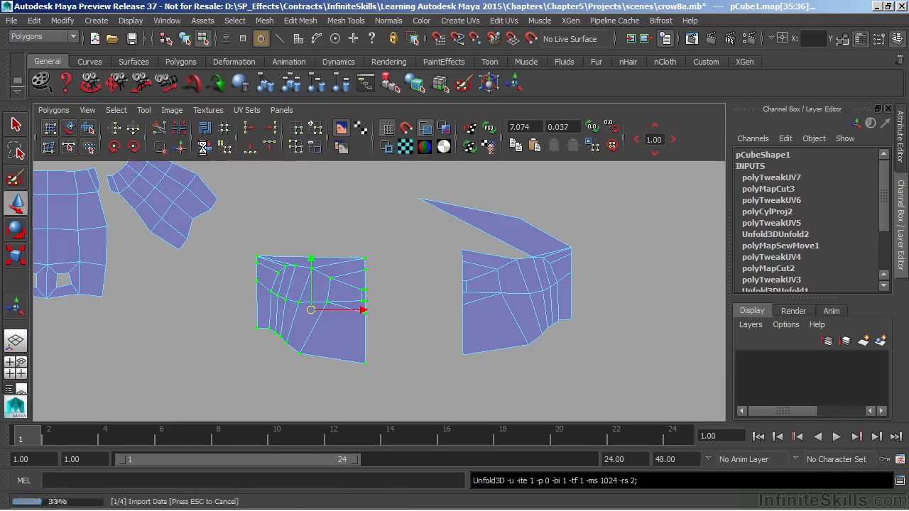
{"action": "key", "text": "ctrl+z"}
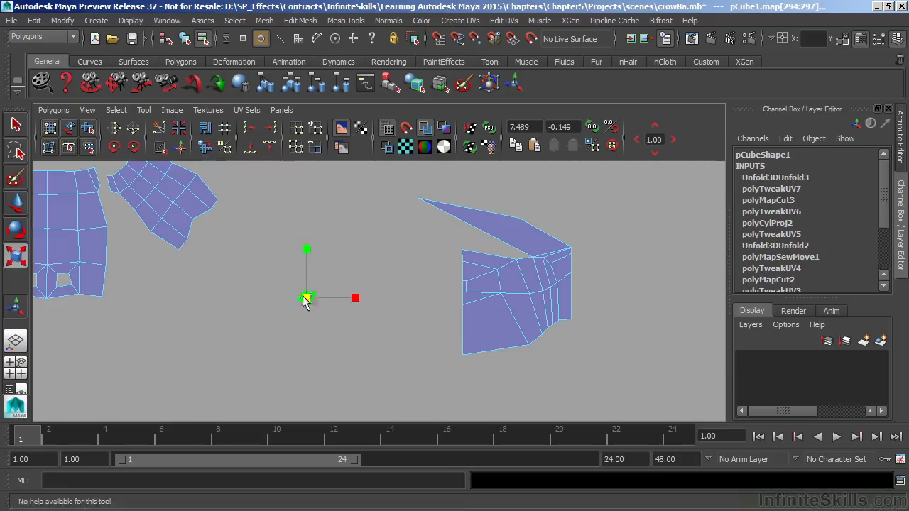
{"action": "left_click_drag", "start_coordinate": [306, 298], "coordinate": [517, 2]}
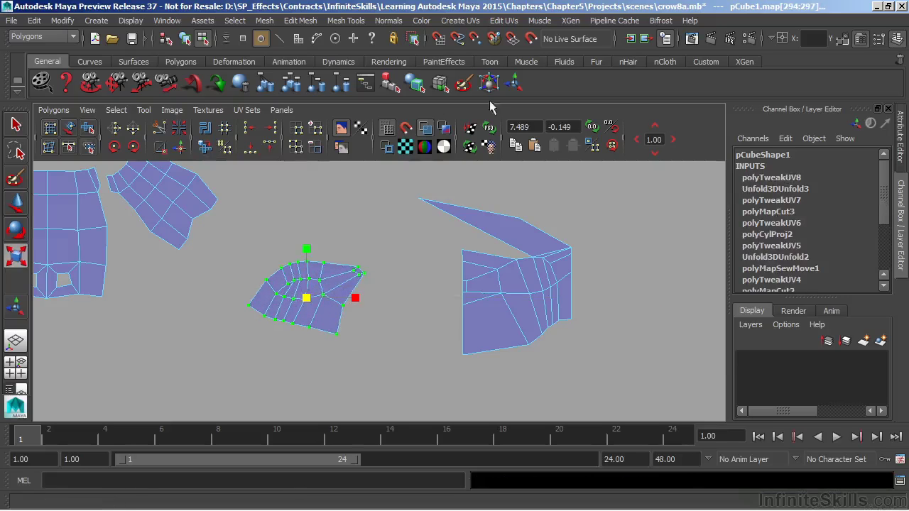
Unfold all UVs of the right head half and scale its shell up to a workable size
{"action": "left_click_drag", "start_coordinate": [449, 217], "coordinate": [600, 384]}
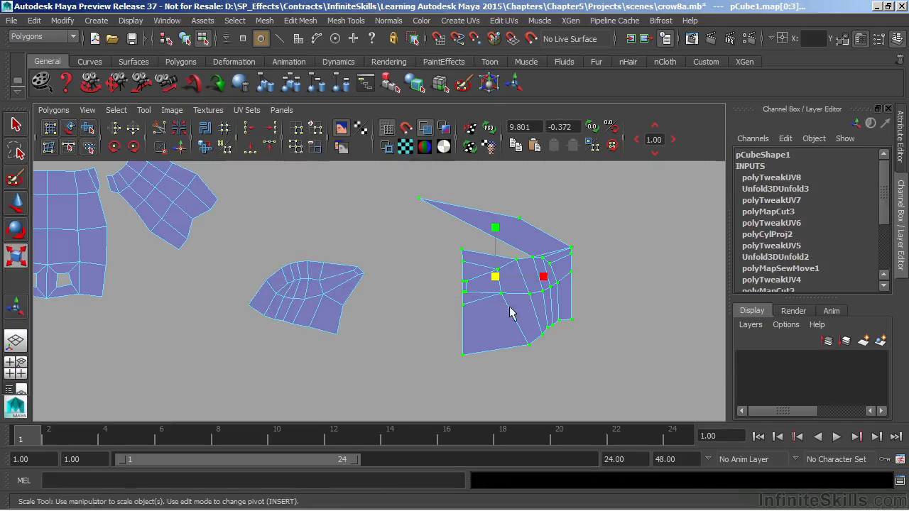
{"action": "left_click", "coordinate": [205, 146]}
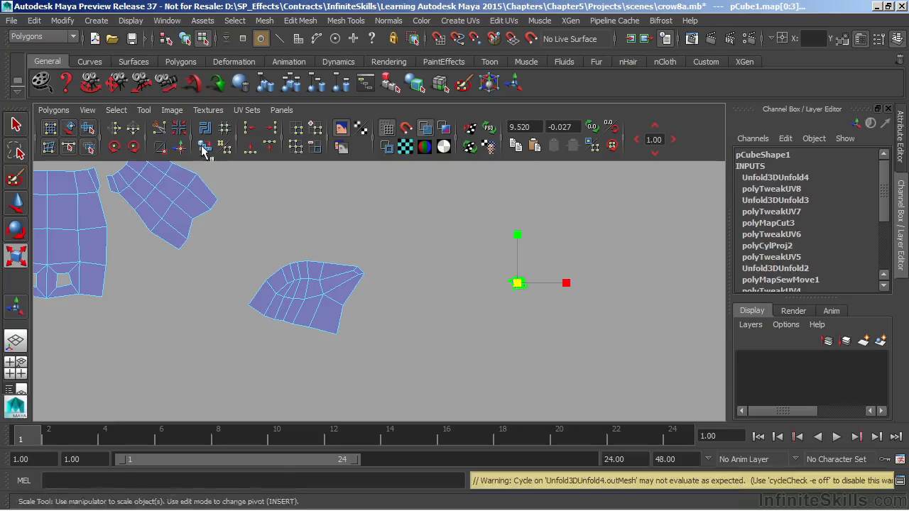
{"action": "left_click_drag", "start_coordinate": [518, 283], "coordinate": [706, 27]}
{"action": "left_click_drag", "start_coordinate": [517, 288], "coordinate": [544, 246]}
Close the notch along the upper border of the right head shell by moving and sewing its two split edges
{"action": "mouse_move", "coordinate": [526, 223]}
{"action": "right_mouse_down"}
{"action": "mouse_move", "coordinate": [537, 212]}
{"action": "mouse_move", "coordinate": [533, 195]}
{"action": "right_mouse_up"}
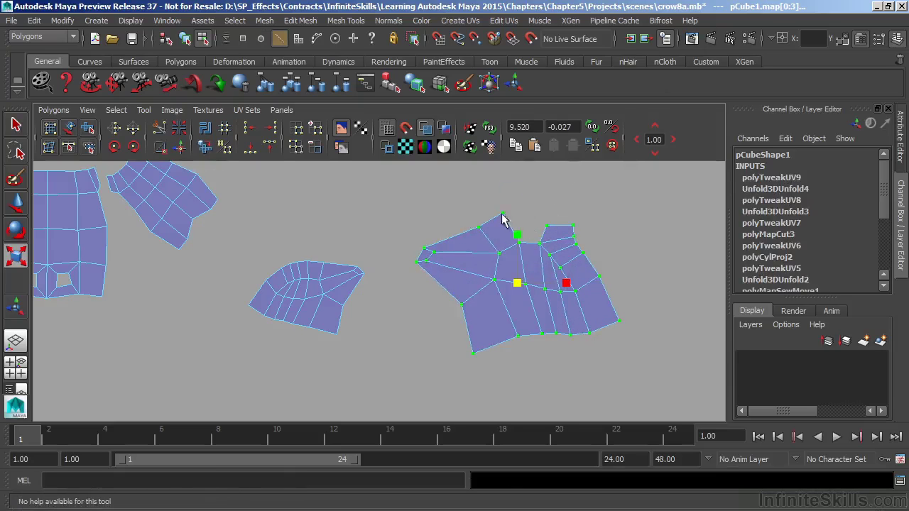
{"action": "left_click", "coordinate": [525, 231]}
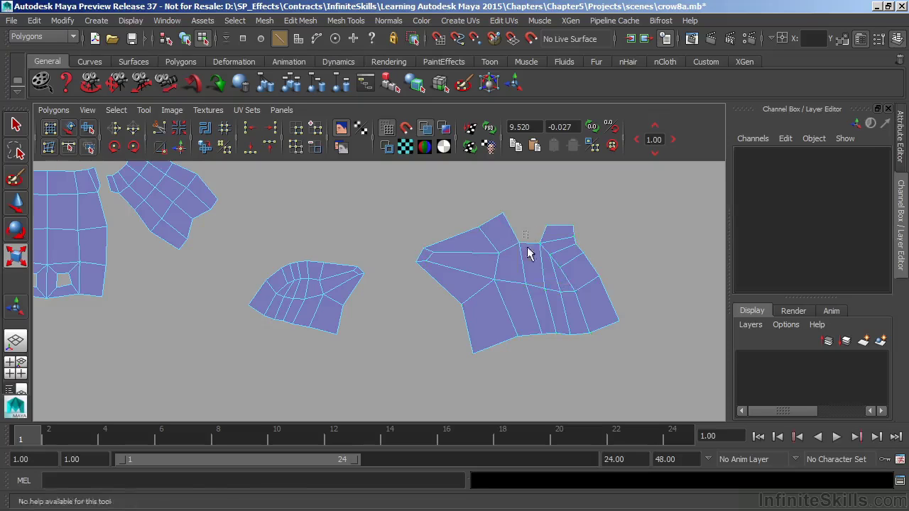
{"action": "left_click", "coordinate": [523, 235]}
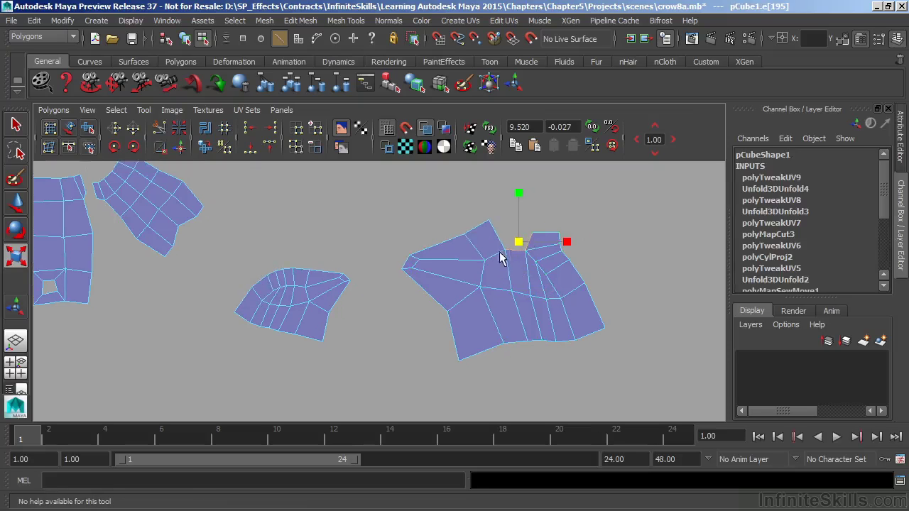
{"action": "left_click", "coordinate": [178, 149]}
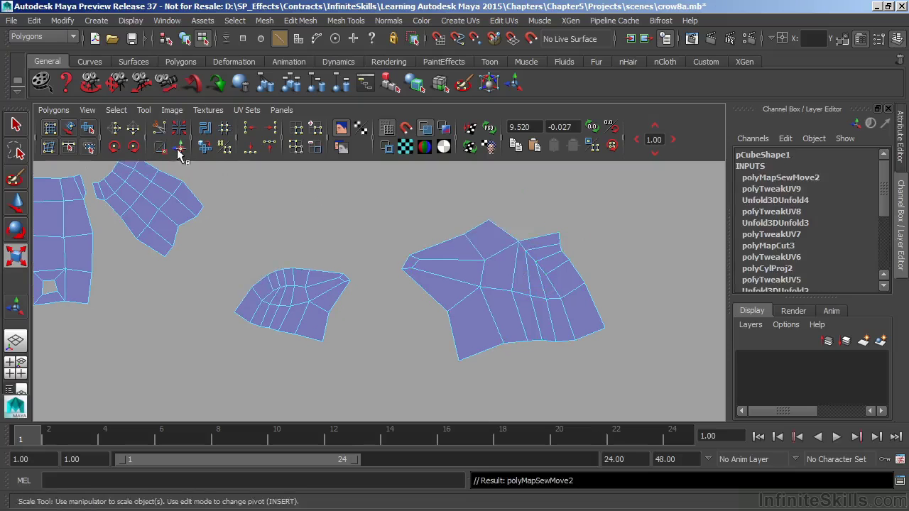
{"action": "left_click", "coordinate": [522, 232]}
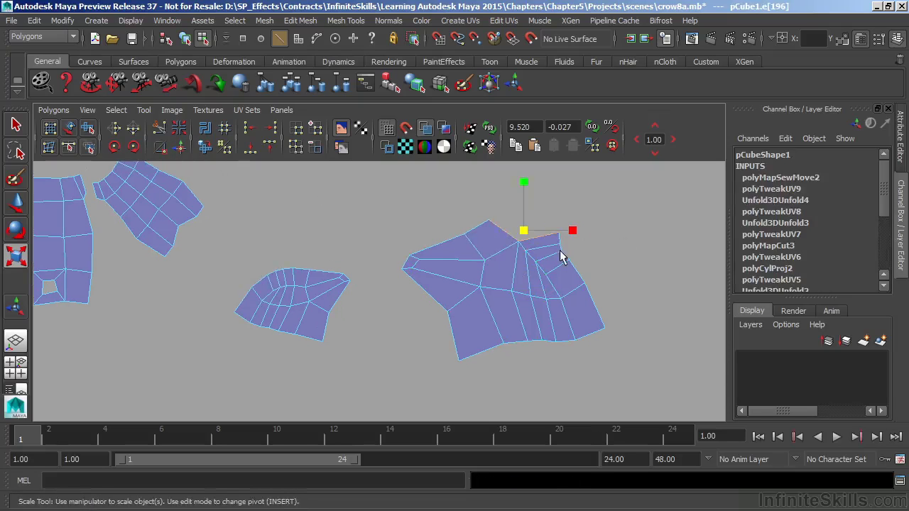
{"action": "left_click", "coordinate": [178, 149]}
Unfold the sewn right head shell again, scale it to match the left half, and clear the selection
{"action": "right_click_drag", "start_coordinate": [495, 263], "coordinate": [547, 263]}
{"action": "left_click_drag", "start_coordinate": [372, 188], "coordinate": [637, 377]}
{"action": "left_click", "coordinate": [206, 148]}
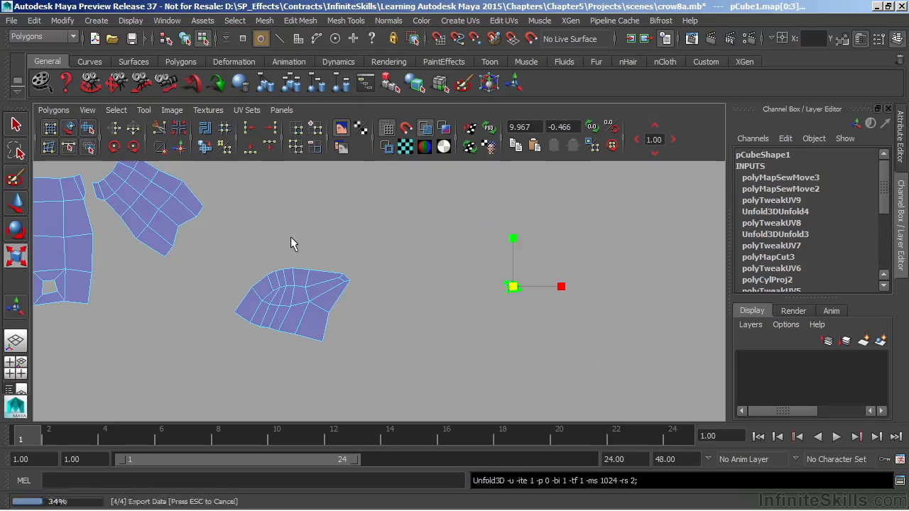
{"action": "left_click_drag", "start_coordinate": [513, 287], "coordinate": [602, 205]}
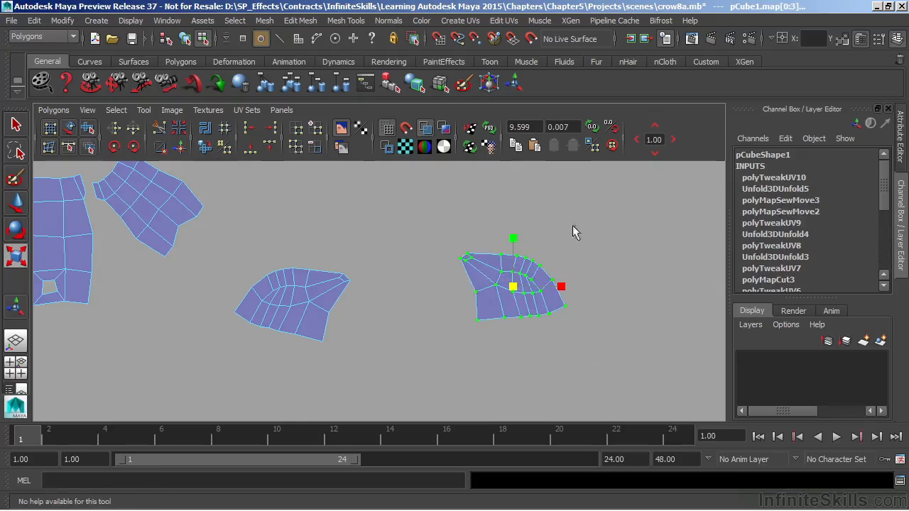
{"action": "mouse_move", "coordinate": [512, 289]}
{"action": "left_mouse_down"}
{"action": "mouse_move", "coordinate": [523, 285]}
{"action": "mouse_move", "coordinate": [516, 288]}
{"action": "left_mouse_up"}
{"action": "left_click", "coordinate": [401, 274]}
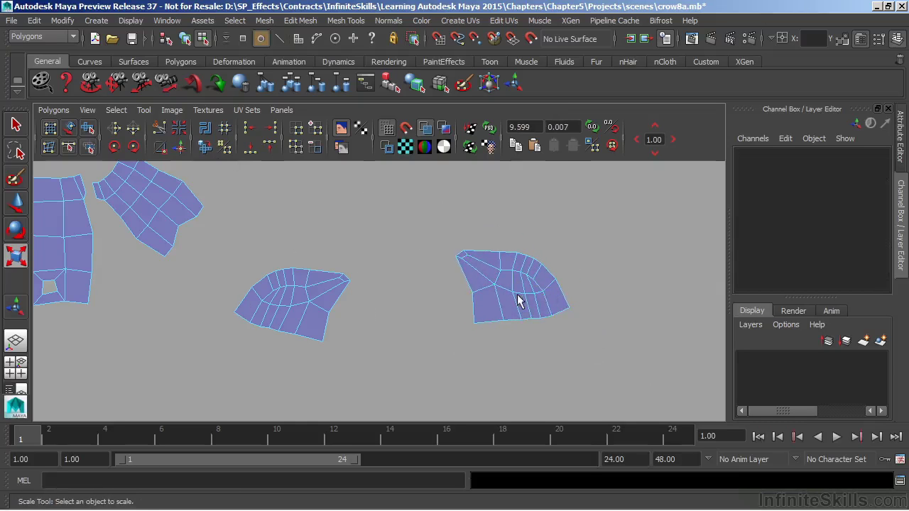
Join the two head halves with Move and Sew along their shared edge on the side opposite the beak
{"action": "right_click_drag", "start_coordinate": [538, 288], "coordinate": [487, 270]}
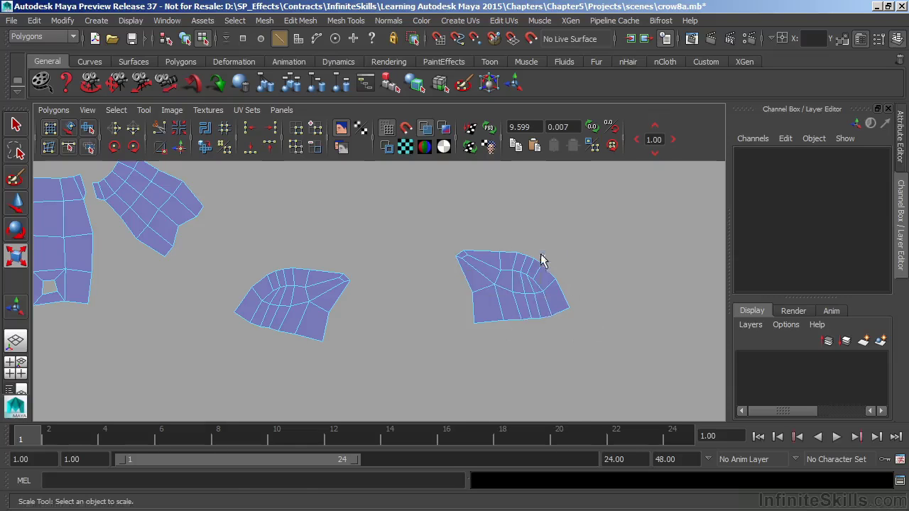
{"action": "left_click", "coordinate": [561, 297]}
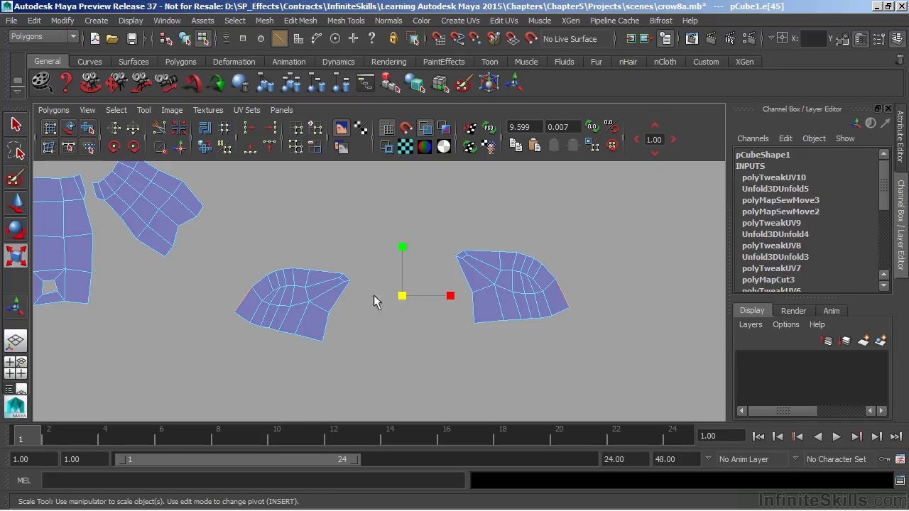
{"action": "left_click", "coordinate": [351, 304]}
{"action": "left_click", "coordinate": [343, 332]}
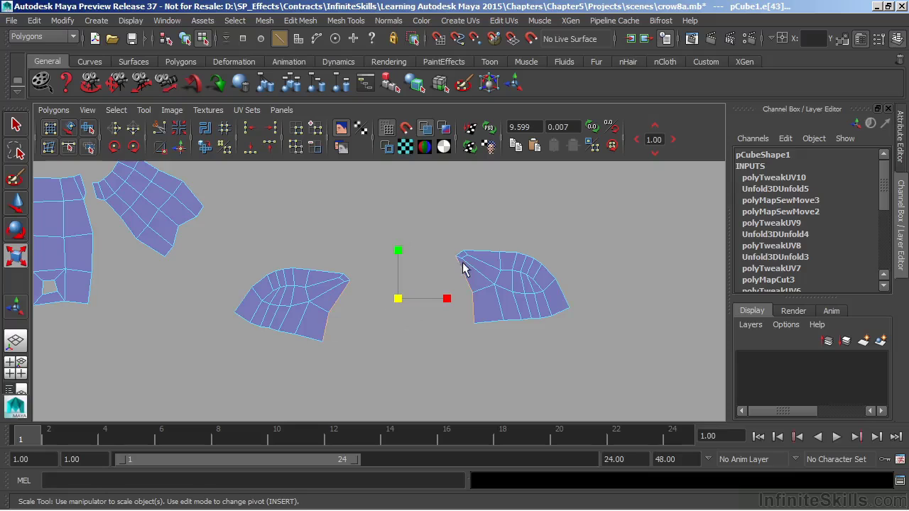
{"action": "left_click", "coordinate": [563, 296]}
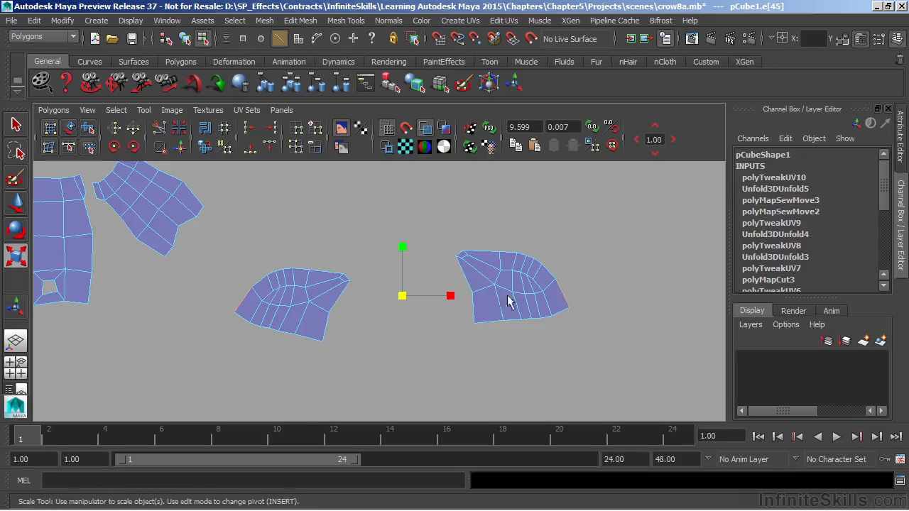
{"action": "left_click", "coordinate": [180, 147]}
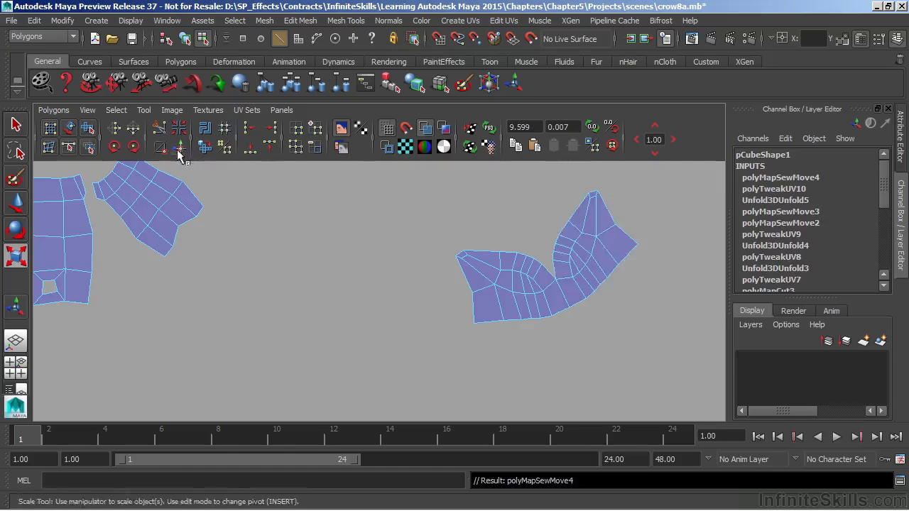
{"action": "middle_click_drag", "start_coordinate": [550, 283], "coordinate": [434, 310], "text": "alt"}
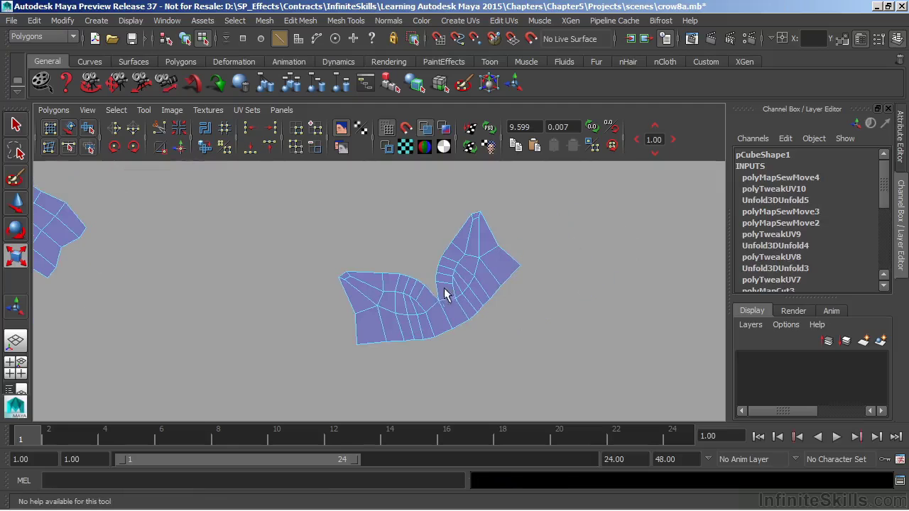
Inspect the crow's UV layout and head using the checker pattern display, and switch the checker off again
{"action": "key", "text": "a"}
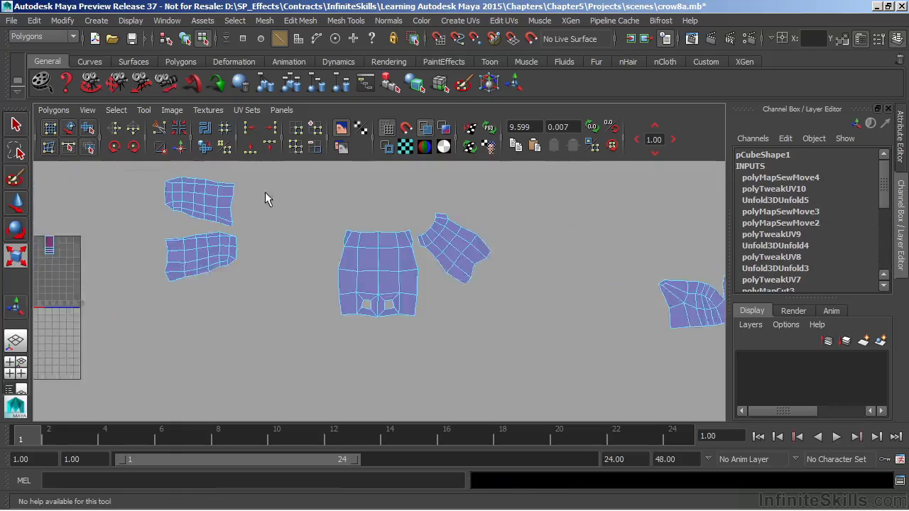
{"action": "left_click", "coordinate": [407, 147]}
{"action": "middle_click_drag", "start_coordinate": [553, 225], "coordinate": [460, 232], "text": "alt"}
{"action": "key", "text": "space"}
{"action": "key", "text": "space"}
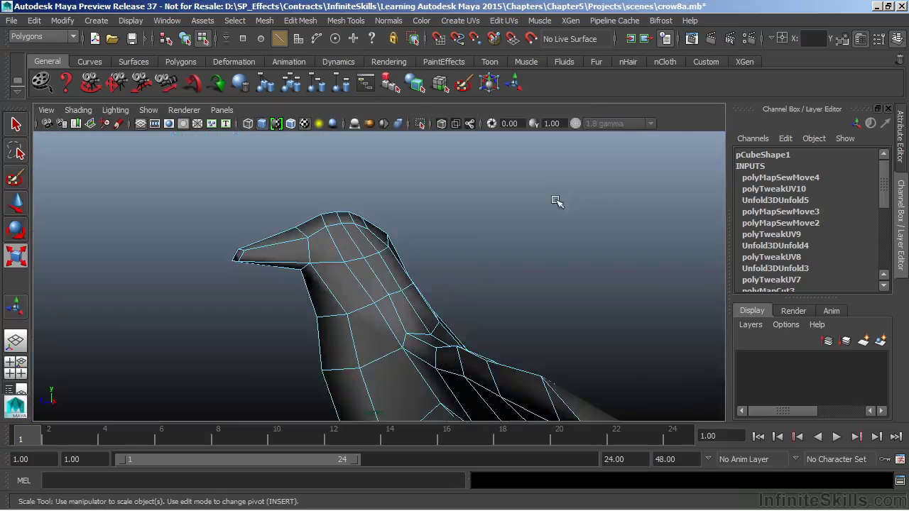
{"action": "key", "text": "space"}
{"action": "left_click_drag", "start_coordinate": [610, 203], "coordinate": [477, 214], "text": "alt"}
{"action": "left_click", "coordinate": [476, 215]}
{"action": "key", "text": "space"}
{"action": "left_click", "coordinate": [406, 151]}
{"action": "right_click_drag", "start_coordinate": [213, 249], "coordinate": [134, 278], "text": "alt"}
{"action": "middle_click_drag", "start_coordinate": [166, 214], "coordinate": [248, 226], "text": "alt"}
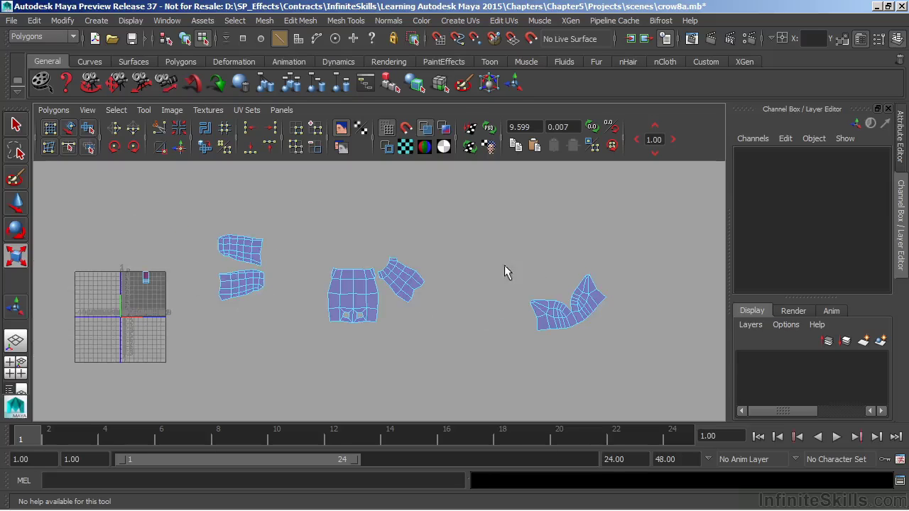
Select all faces of the crow's tail in face mode, including the narrow faces closing its rear tip
{"action": "key", "text": "space"}
{"action": "key", "text": "space"}
{"action": "middle_click_drag", "start_coordinate": [431, 322], "coordinate": [402, 230], "text": "alt"}
{"action": "left_click_drag", "start_coordinate": [401, 230], "coordinate": [497, 247], "text": "alt"}
{"action": "left_click_drag", "start_coordinate": [343, 315], "coordinate": [402, 253], "text": "alt"}
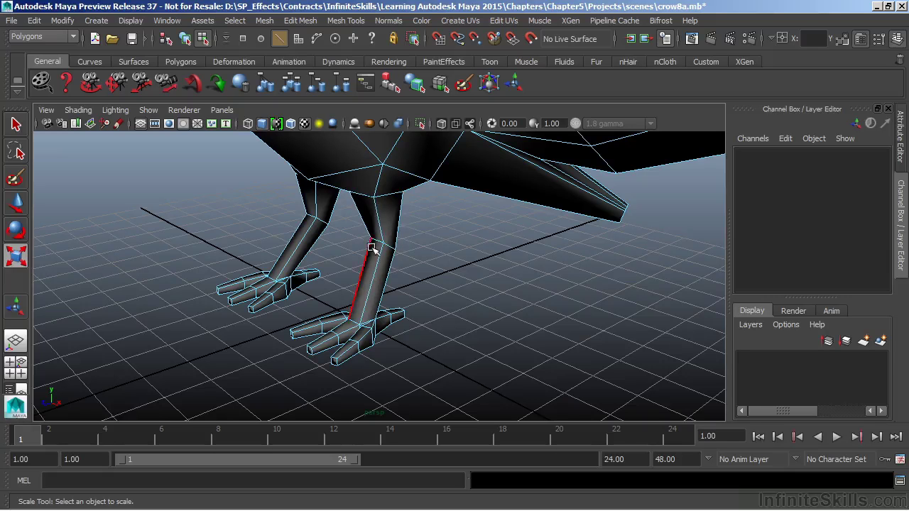
{"action": "left_click_drag", "start_coordinate": [569, 239], "coordinate": [461, 236], "text": "alt"}
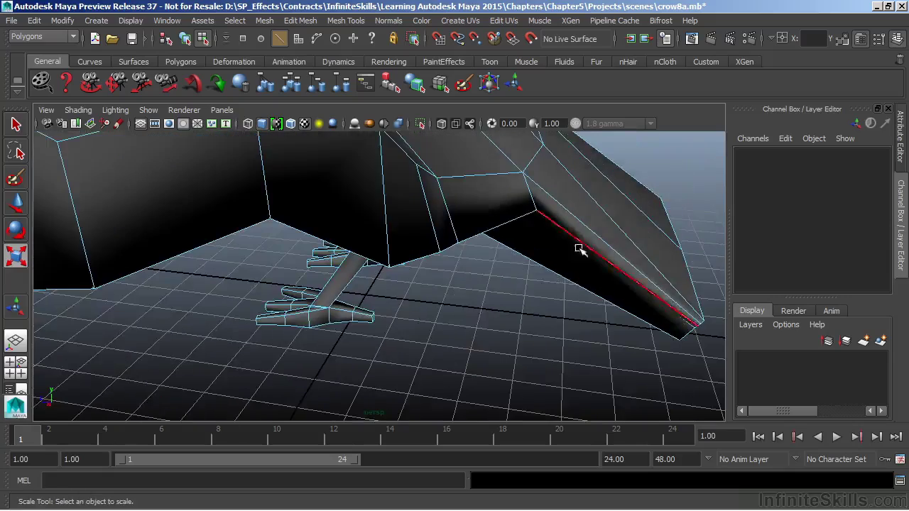
{"action": "middle_click_drag", "start_coordinate": [600, 250], "coordinate": [537, 276], "text": "alt"}
{"action": "mouse_move", "coordinate": [537, 275]}
{"action": "left_mouse_down", "text": "alt"}
{"action": "mouse_move", "coordinate": [535, 284]}
{"action": "mouse_move", "coordinate": [536, 260]}
{"action": "left_mouse_up", "text": "alt"}
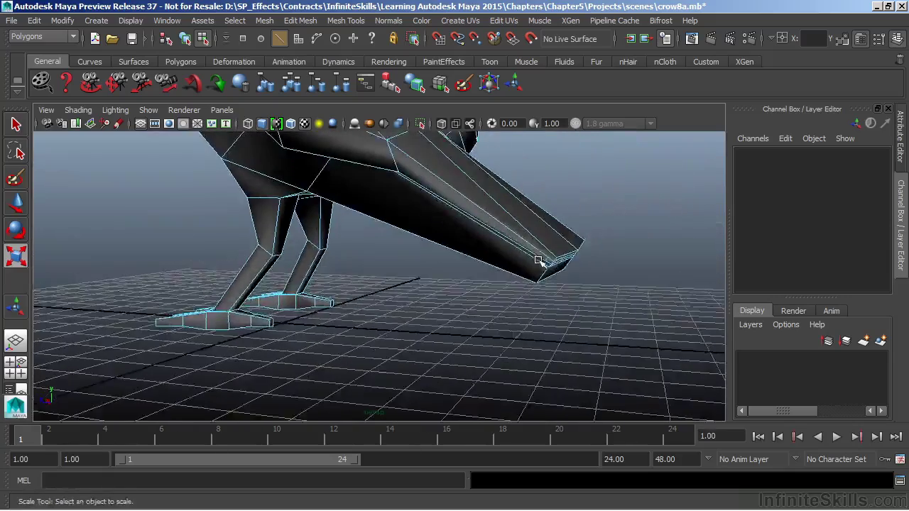
{"action": "middle_click_drag", "start_coordinate": [535, 259], "coordinate": [503, 277], "text": "alt"}
{"action": "left_click_drag", "start_coordinate": [490, 234], "coordinate": [501, 288], "text": "alt"}
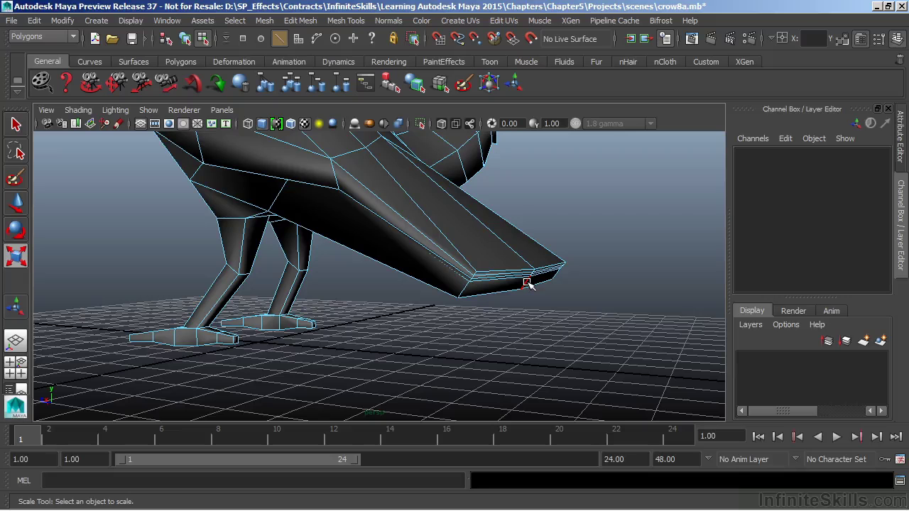
{"action": "left_click_drag", "start_coordinate": [526, 283], "coordinate": [558, 327], "text": "alt"}
{"action": "left_click_drag", "start_coordinate": [607, 361], "coordinate": [489, 231]}
{"action": "left_click_drag", "start_coordinate": [588, 270], "coordinate": [558, 267], "text": "alt"}
{"action": "right_click_drag", "start_coordinate": [511, 187], "coordinate": [511, 219]}
{"action": "left_click_drag", "start_coordinate": [572, 345], "coordinate": [455, 256]}
{"action": "left_click_drag", "start_coordinate": [445, 192], "coordinate": [483, 261], "text": "alt"}
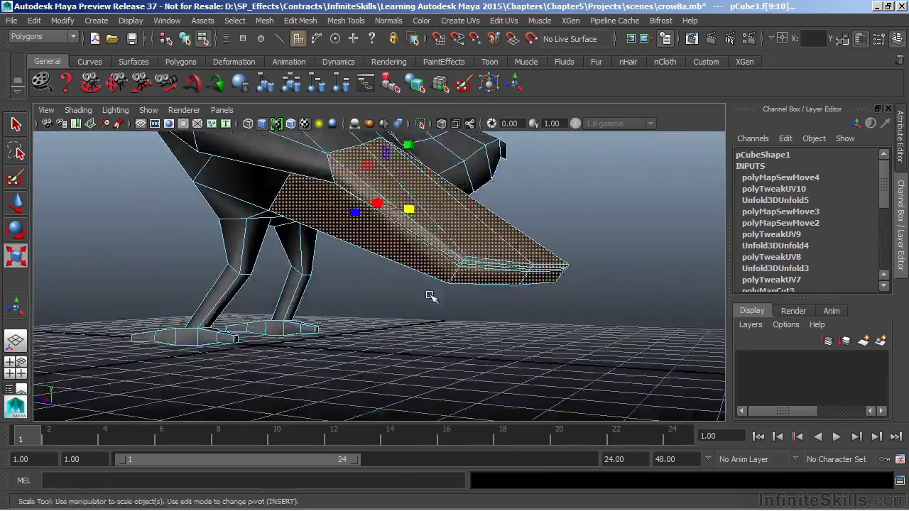
Remove the narrow end-cap faces at the tail's rear tip from the face selection
{"action": "right_click_drag", "start_coordinate": [483, 262], "coordinate": [615, 261], "text": "alt"}
{"action": "left_click", "coordinate": [614, 260], "text": "ctrl"}
{"action": "left_click", "coordinate": [604, 263], "text": "ctrl"}
{"action": "left_click", "coordinate": [604, 274], "text": "ctrl"}
{"action": "left_click", "coordinate": [642, 273], "text": "ctrl"}
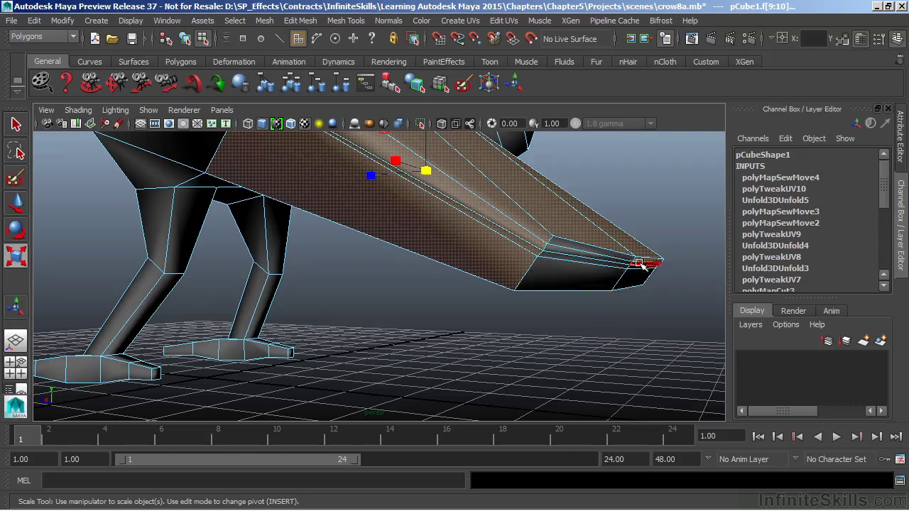
{"action": "left_click_drag", "start_coordinate": [642, 261], "coordinate": [477, 307], "text": "alt"}
{"action": "right_click_drag", "start_coordinate": [478, 307], "coordinate": [393, 255], "text": "alt"}
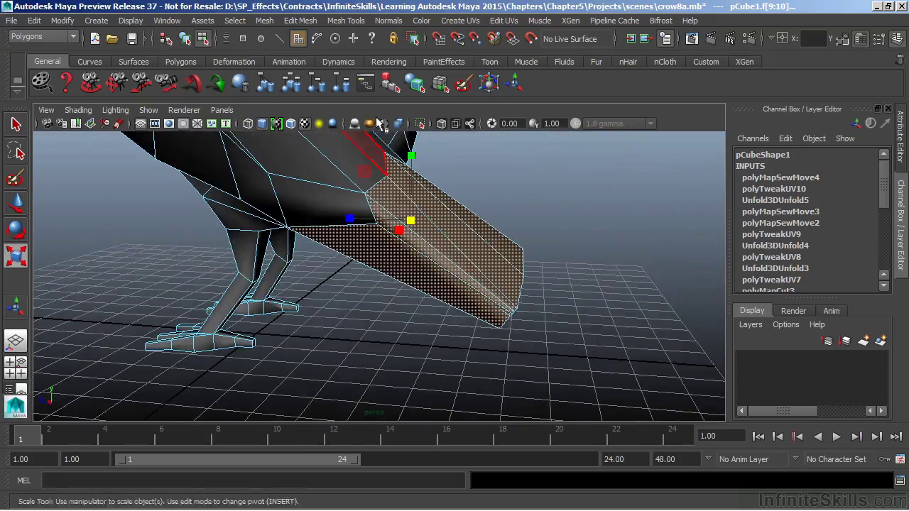
Apply cylindrical mapping to the selected tail faces and rotate the projection about 63 degrees in X, in line with the tail
{"action": "left_click", "coordinate": [458, 21]}
{"action": "left_click", "coordinate": [471, 57]}
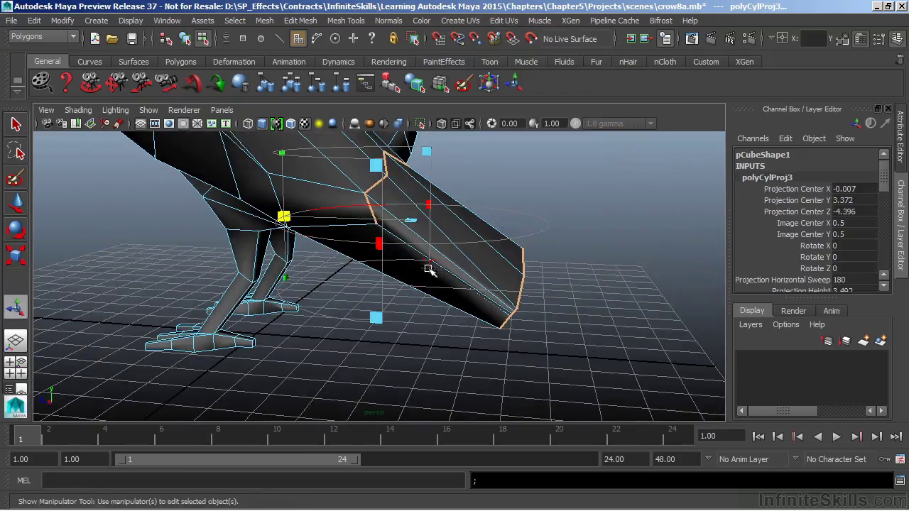
{"action": "key", "text": "e"}
{"action": "left_click_drag", "start_coordinate": [466, 188], "coordinate": [482, 221]}
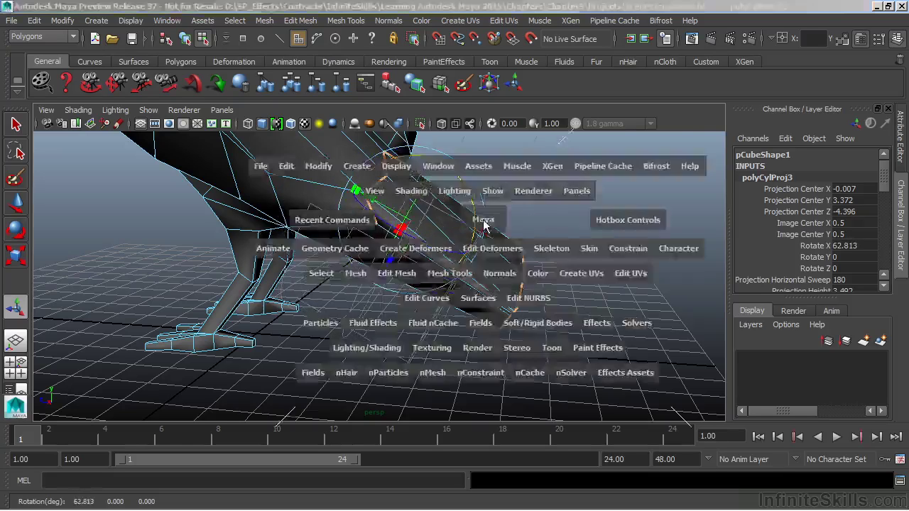
{"action": "key", "text": "space"}
Move the tail shell to free space above the head shell and adjust the projection rotation to about 63, -3.3 and -6.4 degrees
{"action": "key", "text": "space"}
{"action": "left_click_drag", "start_coordinate": [145, 293], "coordinate": [516, 222]}
{"action": "middle_click_drag", "start_coordinate": [507, 278], "coordinate": [467, 296], "text": "alt"}
{"action": "key", "text": "space"}
{"action": "left_click_drag", "start_coordinate": [580, 143], "coordinate": [565, 165]}
{"action": "key", "text": "space"}
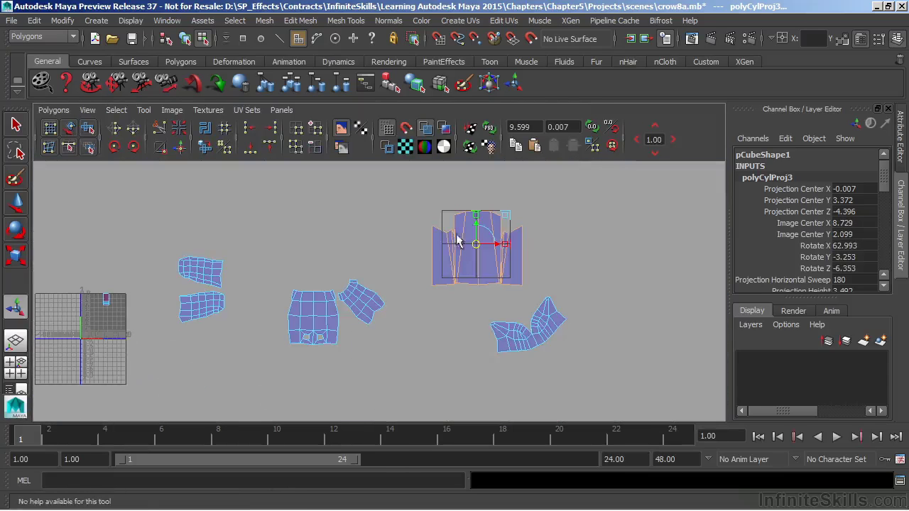
{"action": "left_click", "coordinate": [589, 241]}
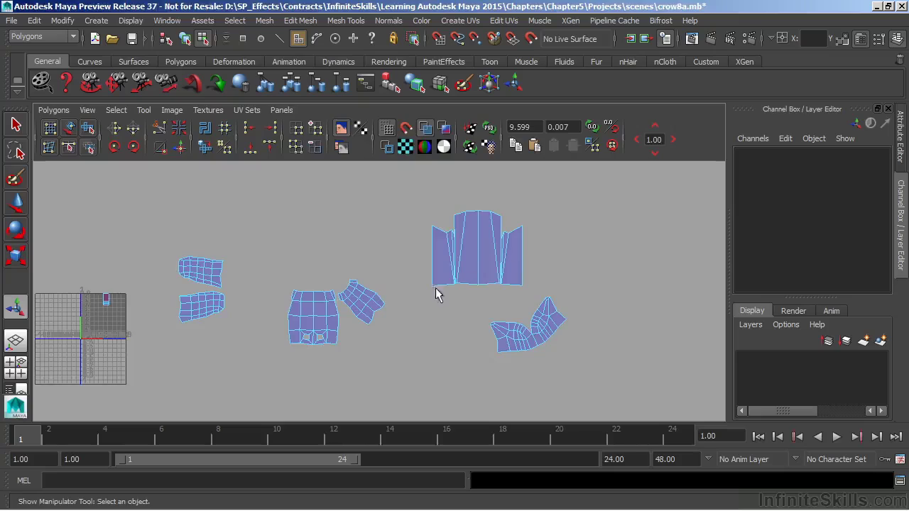
Select the end-cap faces at the tail's rear tip and apply planar mapping to them
{"action": "key", "text": "space"}
{"action": "key", "text": "space"}
{"action": "left_click_drag", "start_coordinate": [565, 206], "coordinate": [541, 219], "text": "alt"}
{"action": "left_click_drag", "start_coordinate": [497, 267], "coordinate": [535, 285], "text": "alt"}
{"action": "left_click", "coordinate": [498, 314]}
{"action": "left_click_drag", "start_coordinate": [475, 318], "coordinate": [396, 294], "text": "alt"}
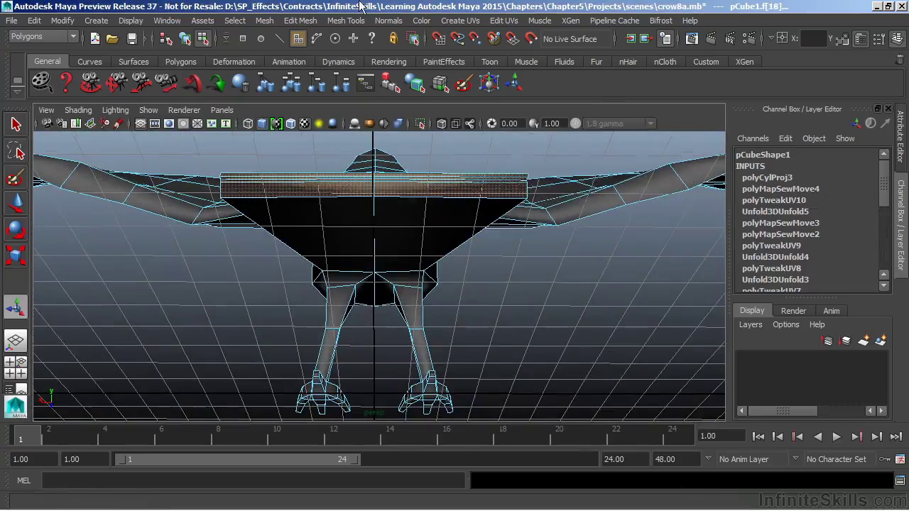
{"action": "left_click", "coordinate": [467, 21]}
{"action": "left_click", "coordinate": [476, 37]}
{"action": "left_click_drag", "start_coordinate": [440, 241], "coordinate": [477, 275], "text": "alt"}
Move the tail end-cap shell to just below the main tail shell and clear the selection
{"action": "key", "text": "space"}
{"action": "key", "text": "space"}
{"action": "left_click_drag", "start_coordinate": [106, 319], "coordinate": [480, 291]}
{"action": "left_click", "coordinate": [590, 239]}
Join the end-cap strip to the tail shell with Move and Sew along the two central edges of the tail's lower border
{"action": "right_click_drag", "start_coordinate": [461, 288], "coordinate": [907, 321], "text": "alt"}
{"action": "middle_click_drag", "start_coordinate": [398, 289], "coordinate": [291, 303], "text": "alt"}
{"action": "right_click_drag", "start_coordinate": [291, 303], "coordinate": [565, 313], "text": "alt"}
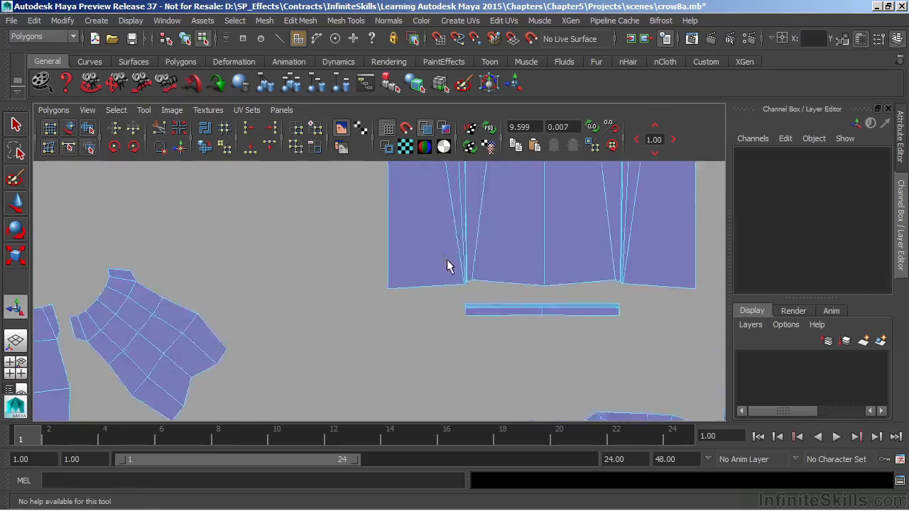
{"action": "middle_click_drag", "start_coordinate": [439, 268], "coordinate": [329, 293], "text": "alt"}
{"action": "right_click_drag", "start_coordinate": [329, 293], "coordinate": [767, 322], "text": "alt"}
{"action": "middle_click_drag", "start_coordinate": [414, 298], "coordinate": [328, 254], "text": "alt"}
{"action": "right_click_drag", "start_coordinate": [328, 286], "coordinate": [328, 240]}
{"action": "left_click", "coordinate": [349, 288]}
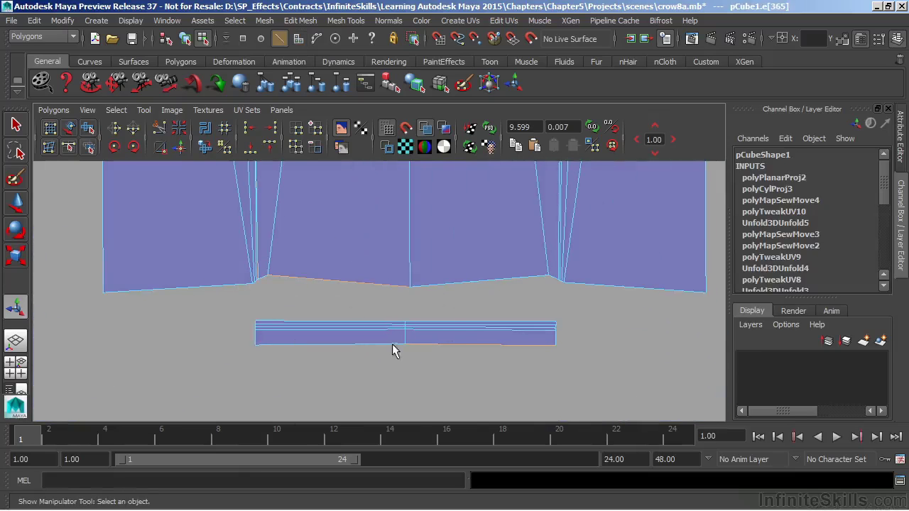
{"action": "left_click", "coordinate": [371, 345]}
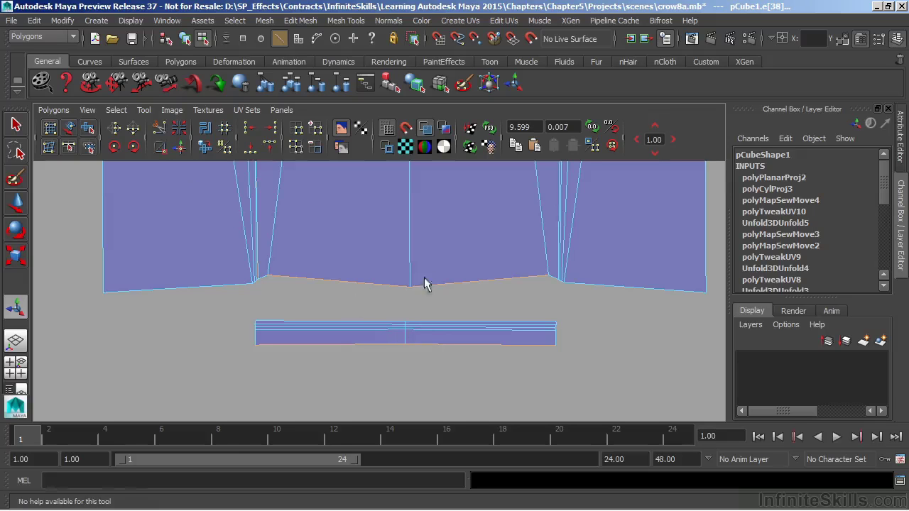
{"action": "left_click", "coordinate": [180, 148]}
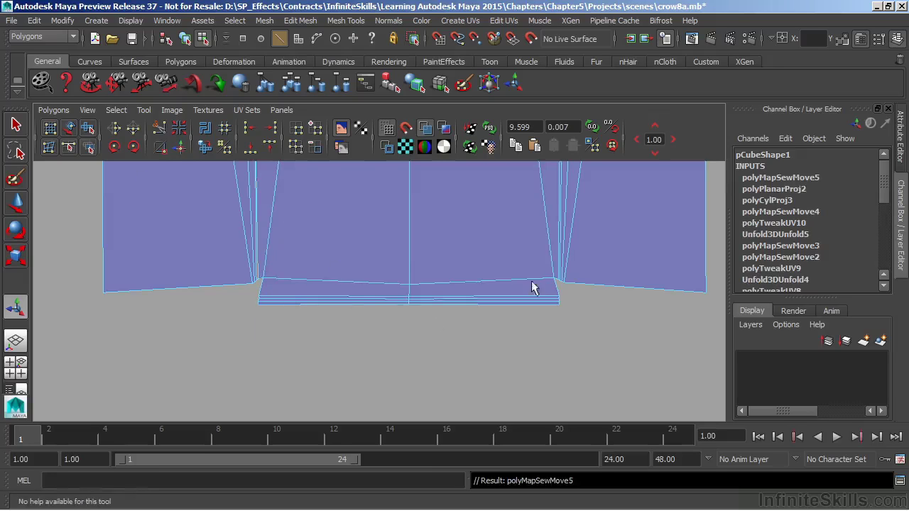
Select the side faces of the outer toe and its base on the crow's nearer foot
{"action": "scroll", "coordinate": [488, 311], "scroll_direction": "down", "scroll_amount": 2}
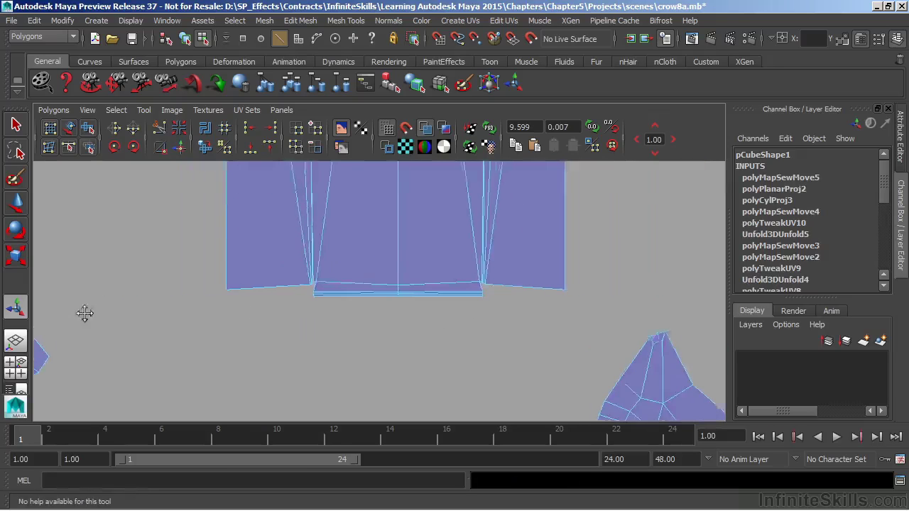
{"action": "scroll", "coordinate": [476, 299], "scroll_direction": "down", "scroll_amount": 5}
{"action": "key", "text": "space"}
{"action": "right_click_drag", "start_coordinate": [405, 239], "coordinate": [299, 299], "text": "alt"}
{"action": "left_click_drag", "start_coordinate": [299, 298], "coordinate": [258, 343], "text": "alt"}
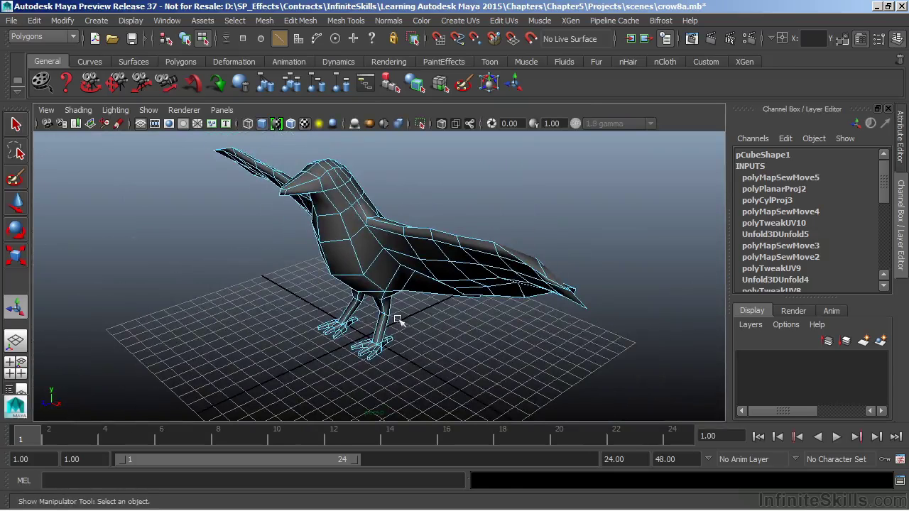
{"action": "mouse_move", "coordinate": [406, 328]}
{"action": "left_mouse_down", "text": "alt"}
{"action": "mouse_move", "coordinate": [389, 343]}
{"action": "mouse_move", "coordinate": [383, 334]}
{"action": "mouse_move", "coordinate": [401, 337]}
{"action": "left_mouse_up", "text": "alt"}
{"action": "right_click_drag", "start_coordinate": [363, 299], "coordinate": [775, 316], "text": "alt"}
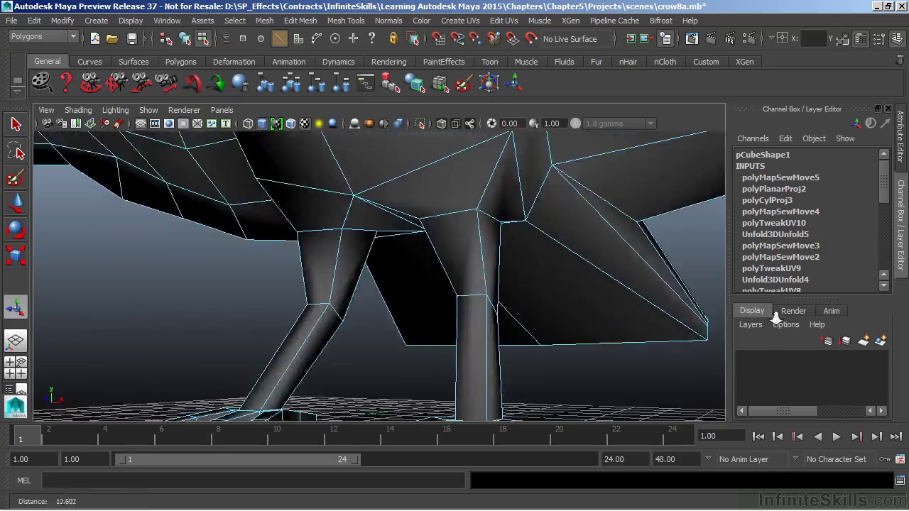
{"action": "middle_click_drag", "start_coordinate": [568, 397], "coordinate": [590, 248], "text": "alt"}
{"action": "left_click_drag", "start_coordinate": [589, 248], "coordinate": [441, 328], "text": "alt"}
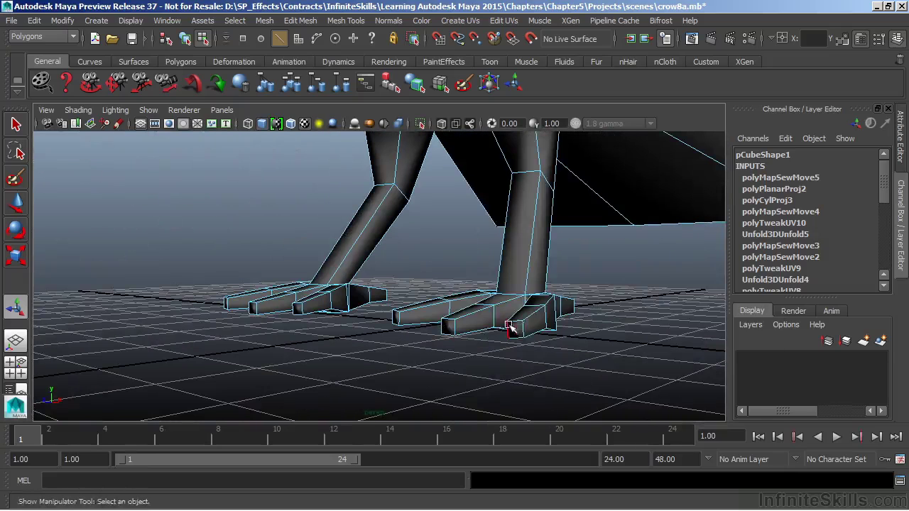
{"action": "right_click_drag", "start_coordinate": [513, 213], "coordinate": [540, 207]}
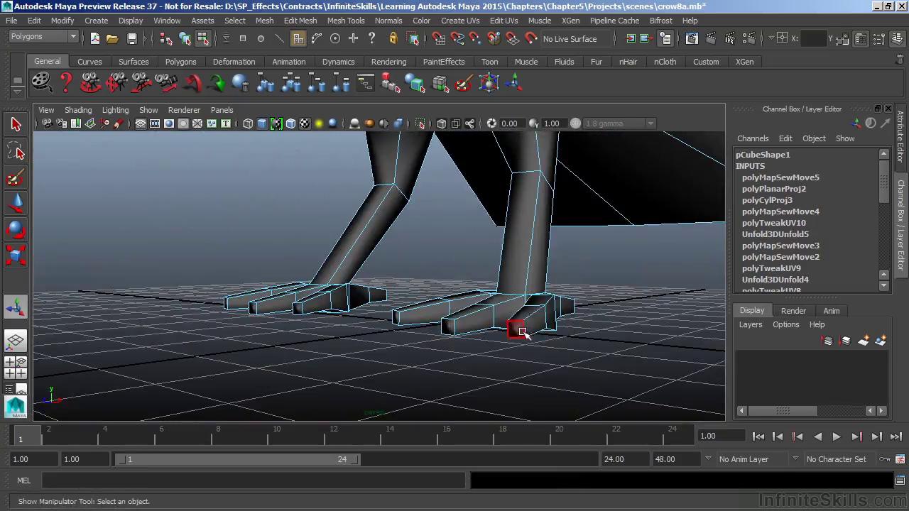
{"action": "left_click", "coordinate": [526, 332]}
{"action": "left_click_drag", "start_coordinate": [527, 357], "coordinate": [435, 387], "text": "alt"}
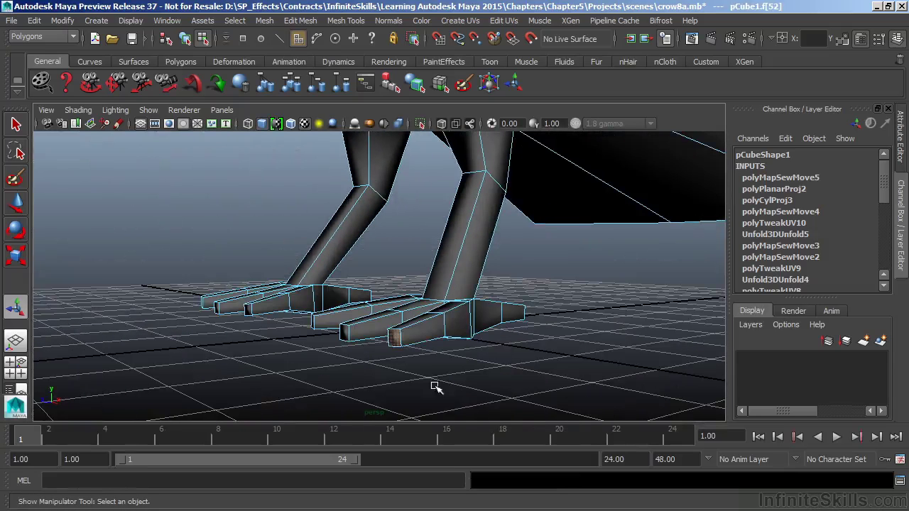
{"action": "left_click", "coordinate": [435, 331]}
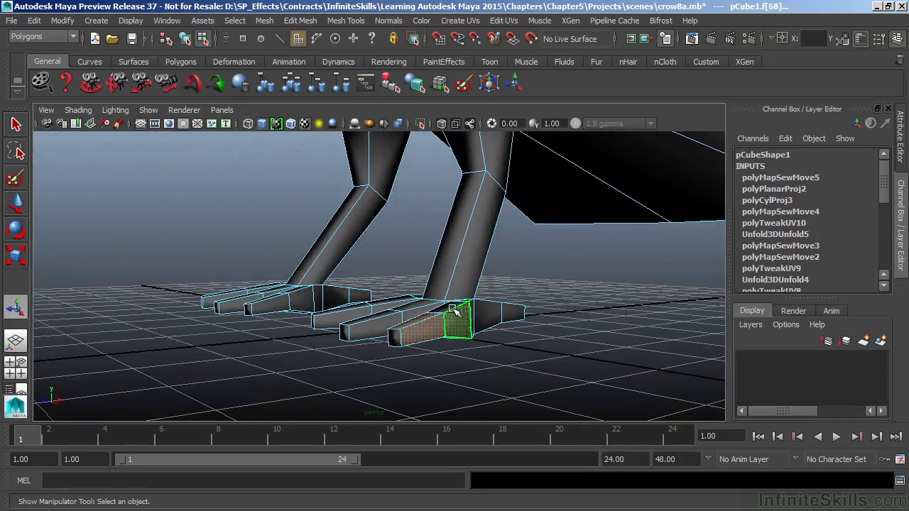
{"action": "left_click_drag", "start_coordinate": [499, 368], "coordinate": [504, 324], "text": "alt"}
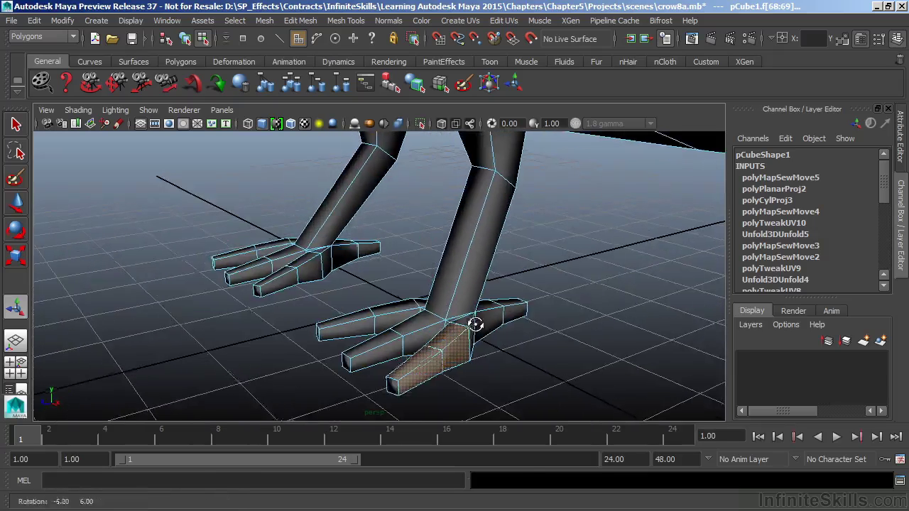